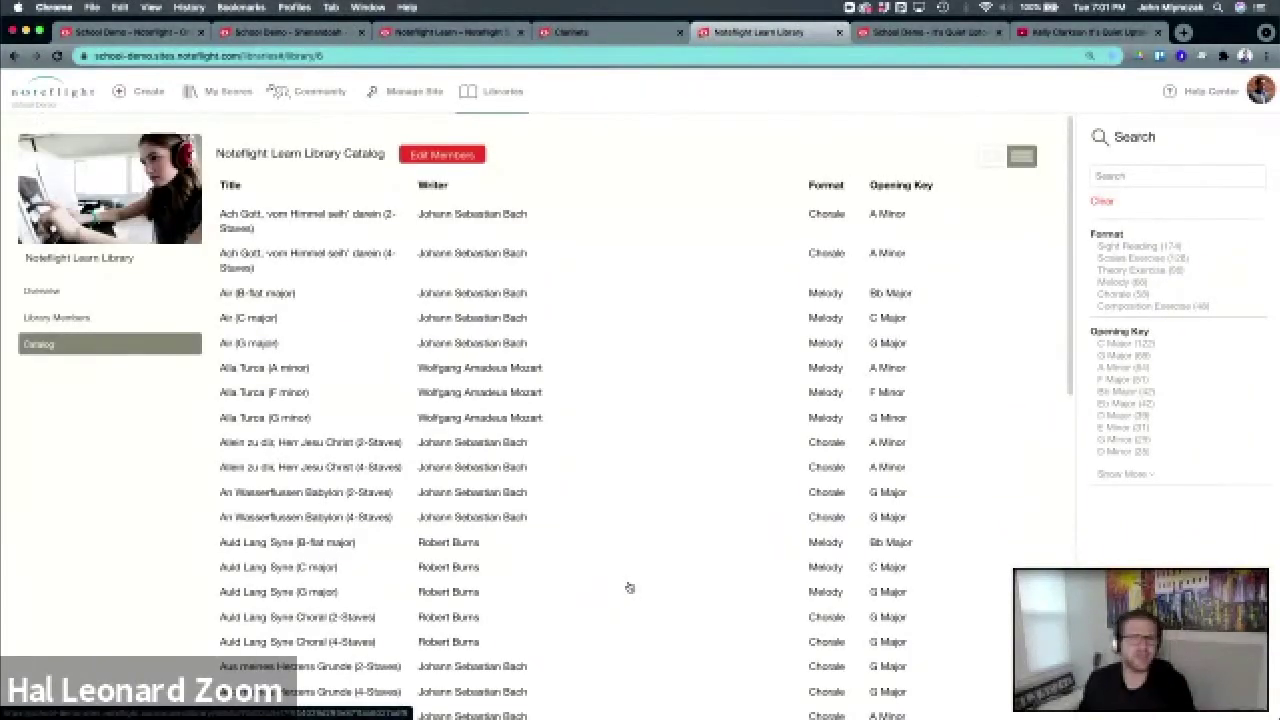
Step: View the library catalog filtered to the Chorale format, and remove that filter
left_click(1120, 294)
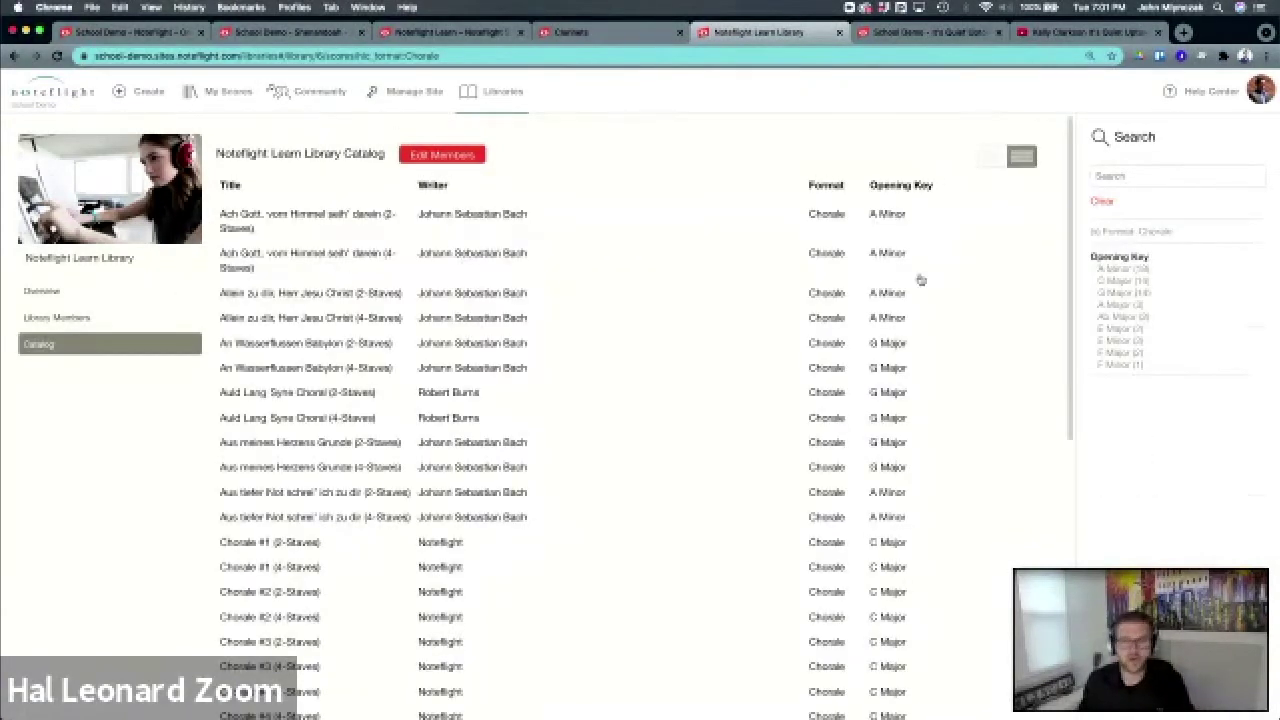
left_click(1093, 233)
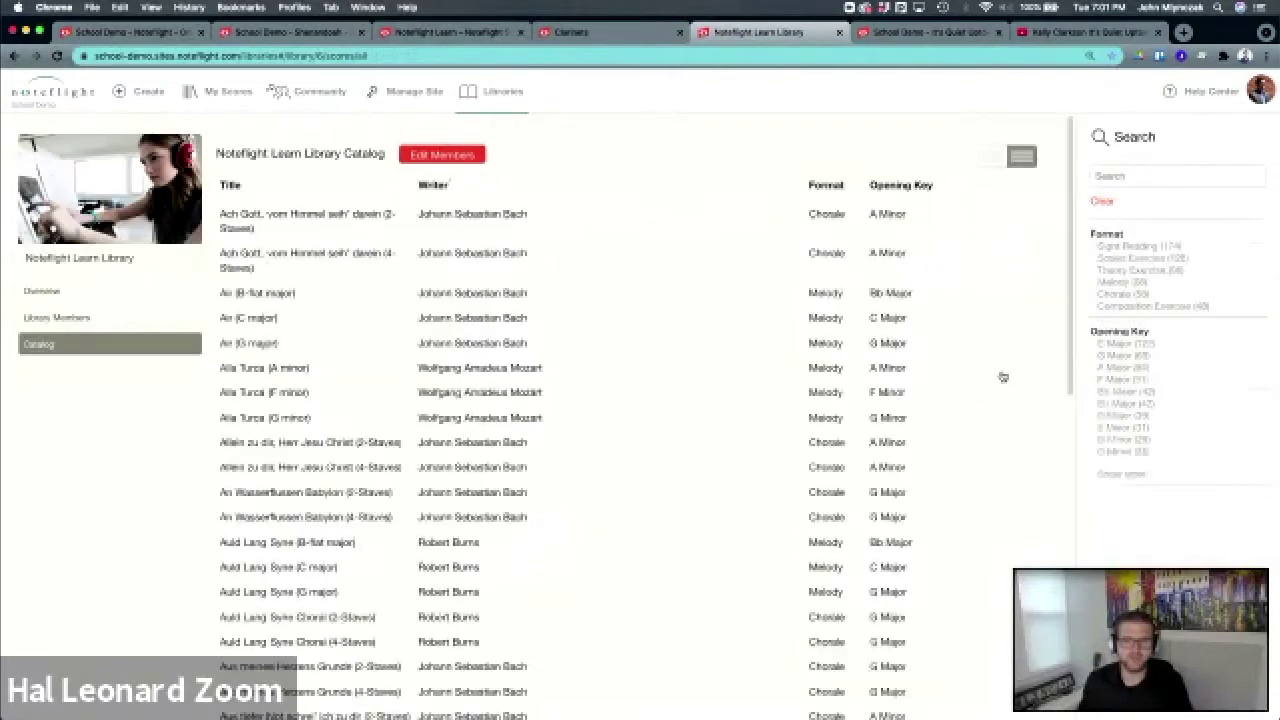
Step: Filter the catalog to the Composition Exercise format and create an editable copy of Basic Composition #16
left_click(1121, 307)
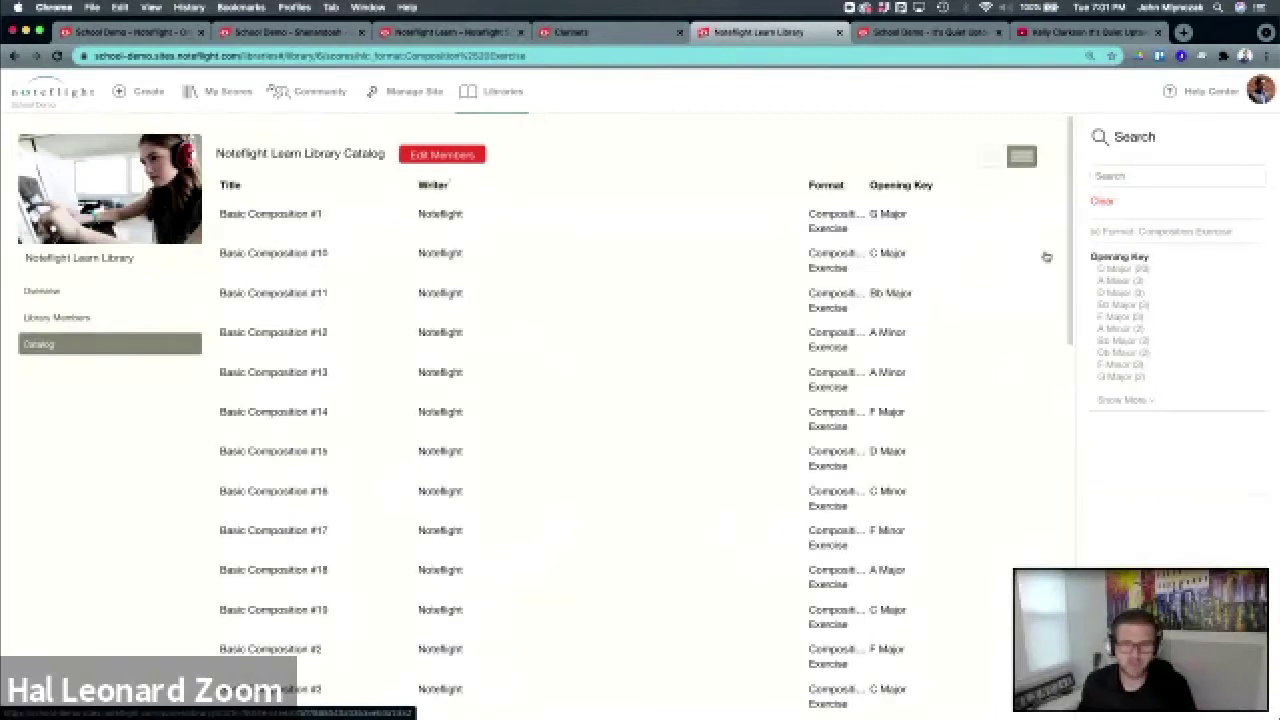
left_click_drag(1068, 245, 1023, 326)
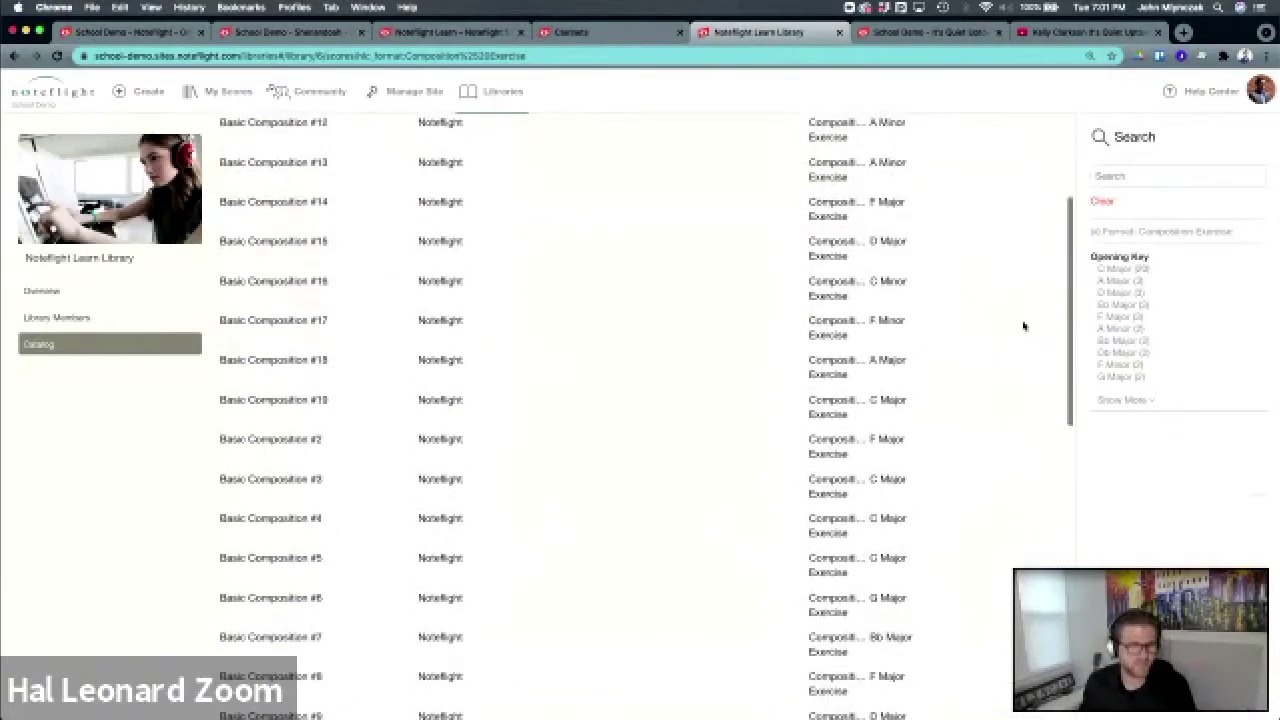
left_click(232, 280)
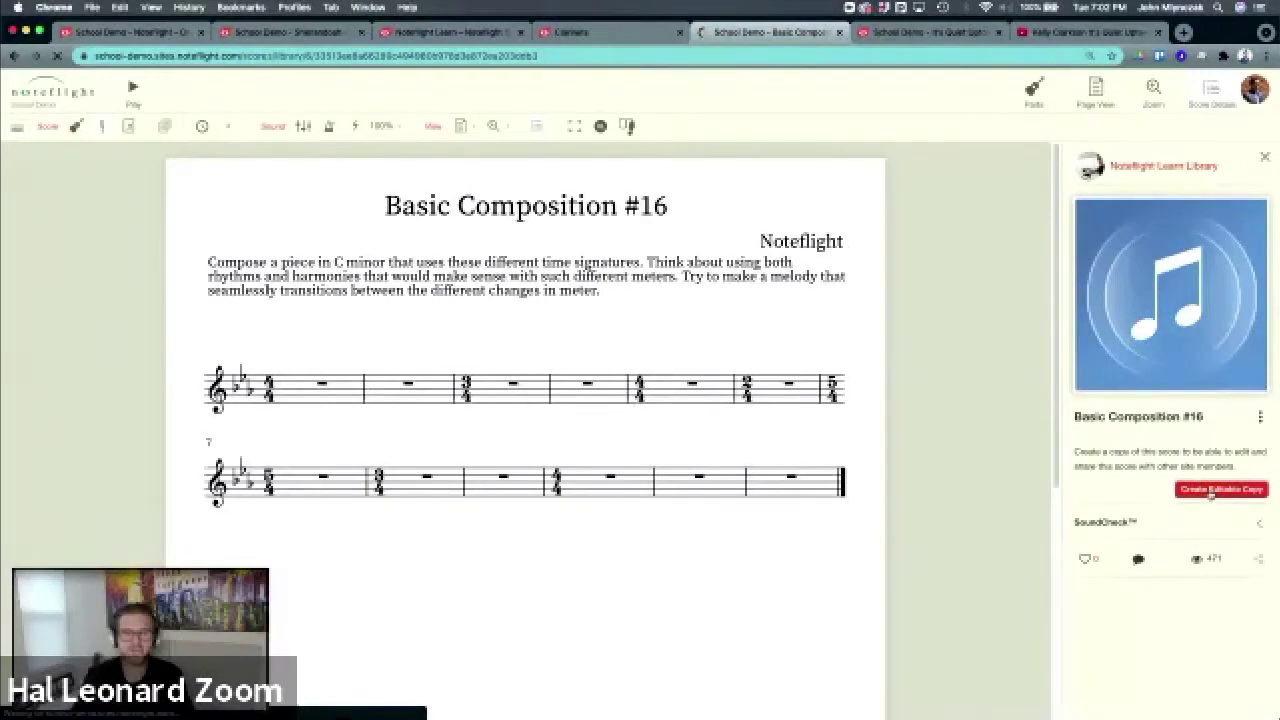
left_click(1210, 490)
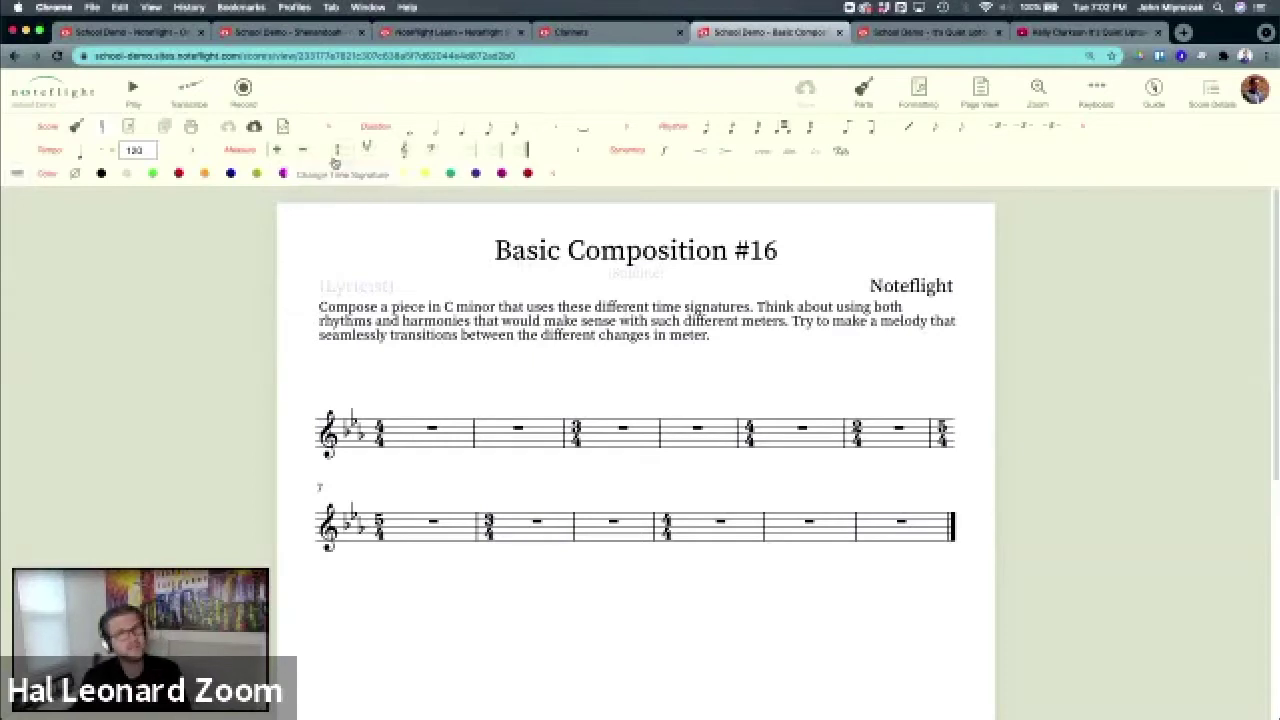
Step: Replace the score's title with "D Minor Composing"
left_click(555, 252)
key("super+a")
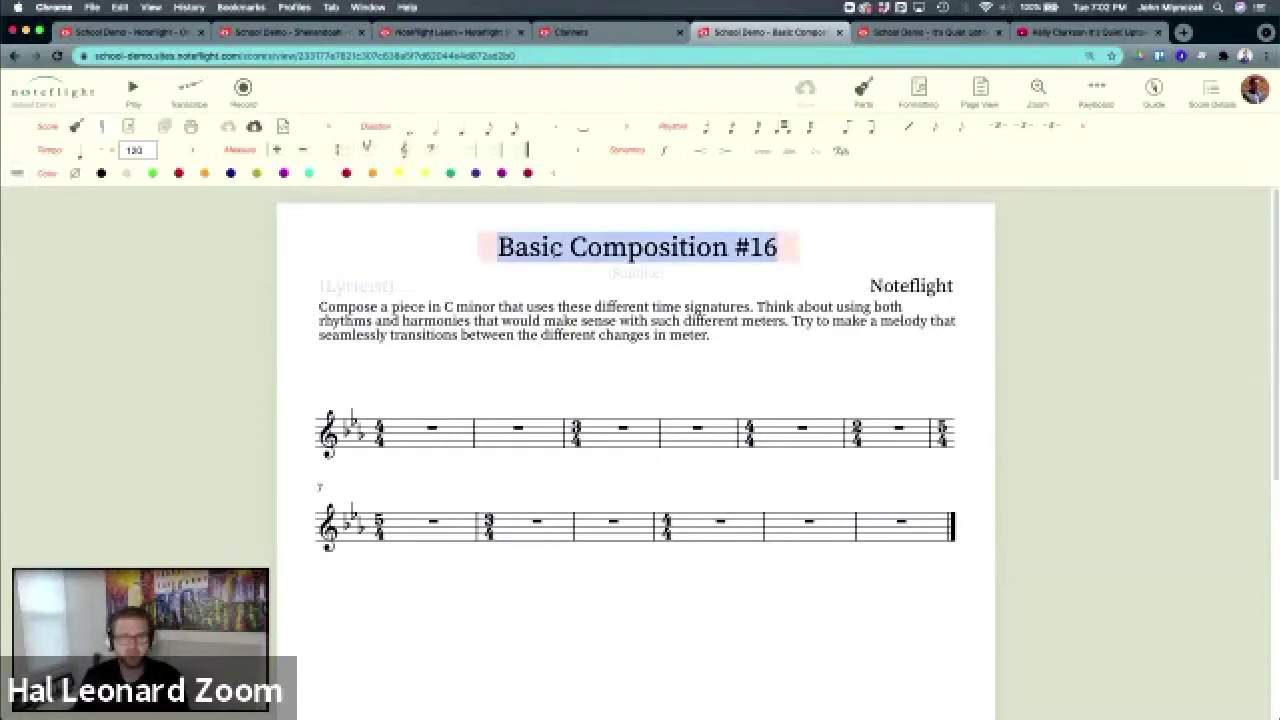
type("D")
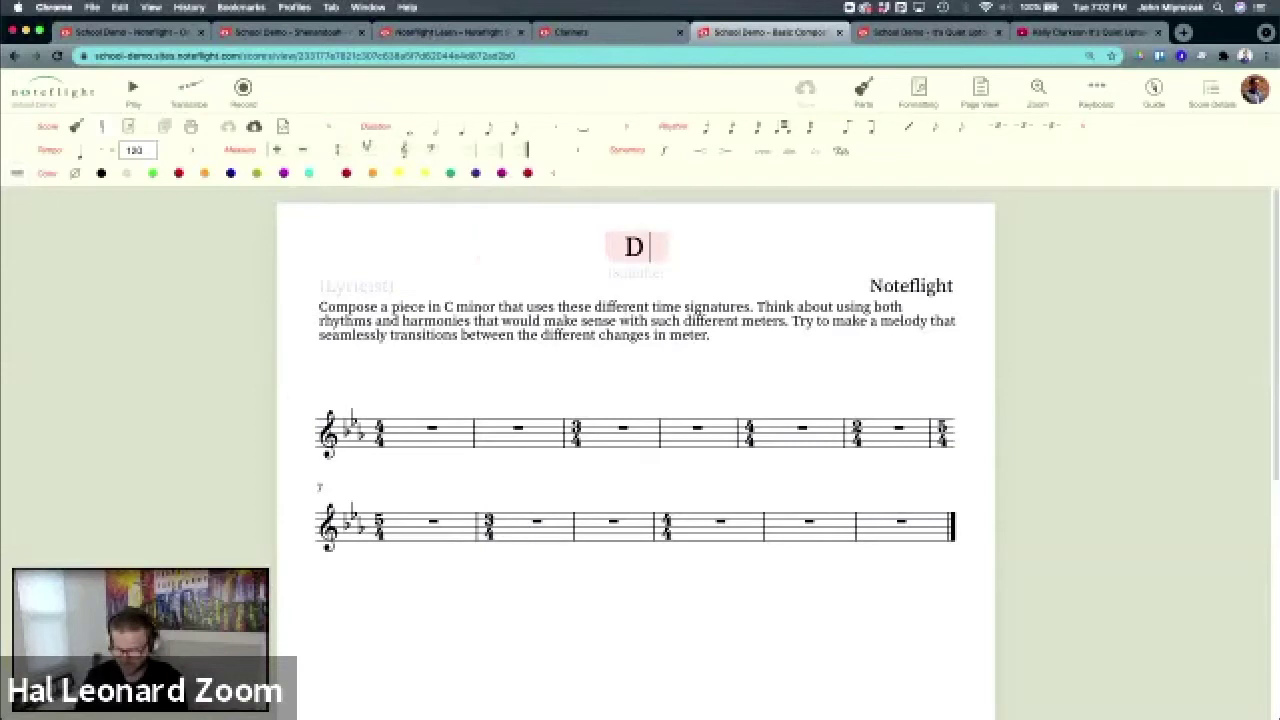
type(" Minor C")
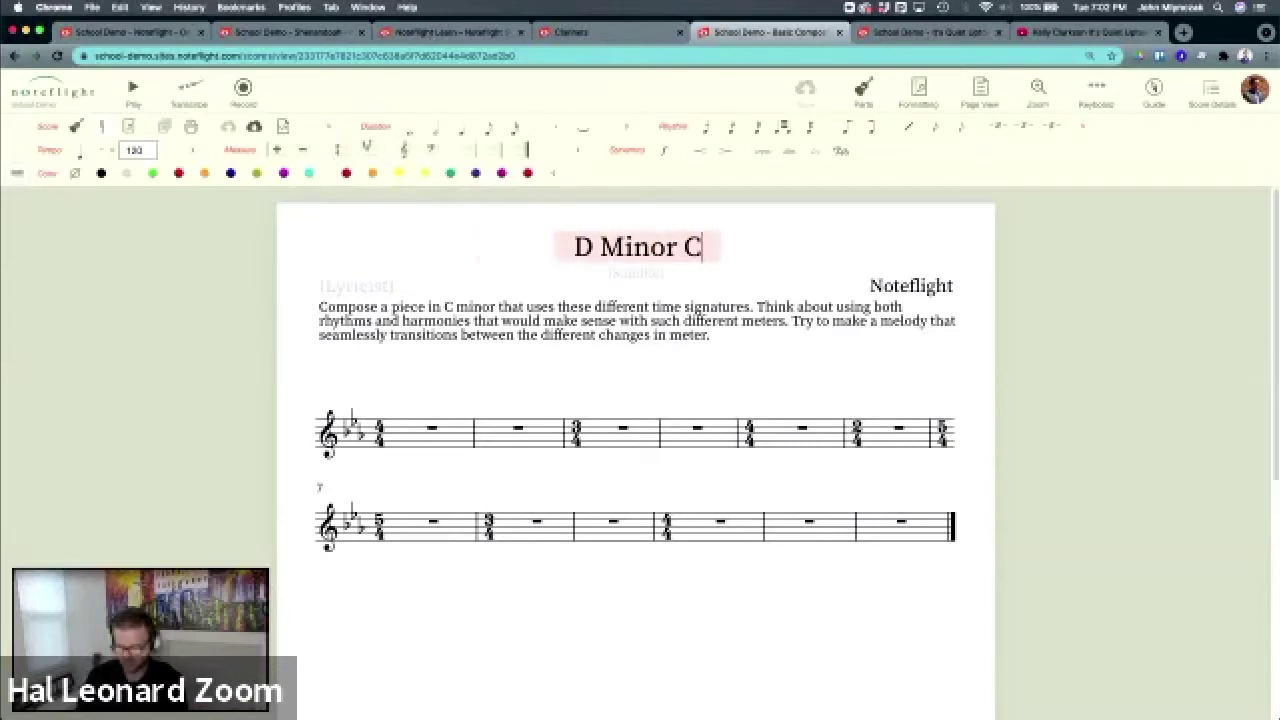
type("omposing!!")
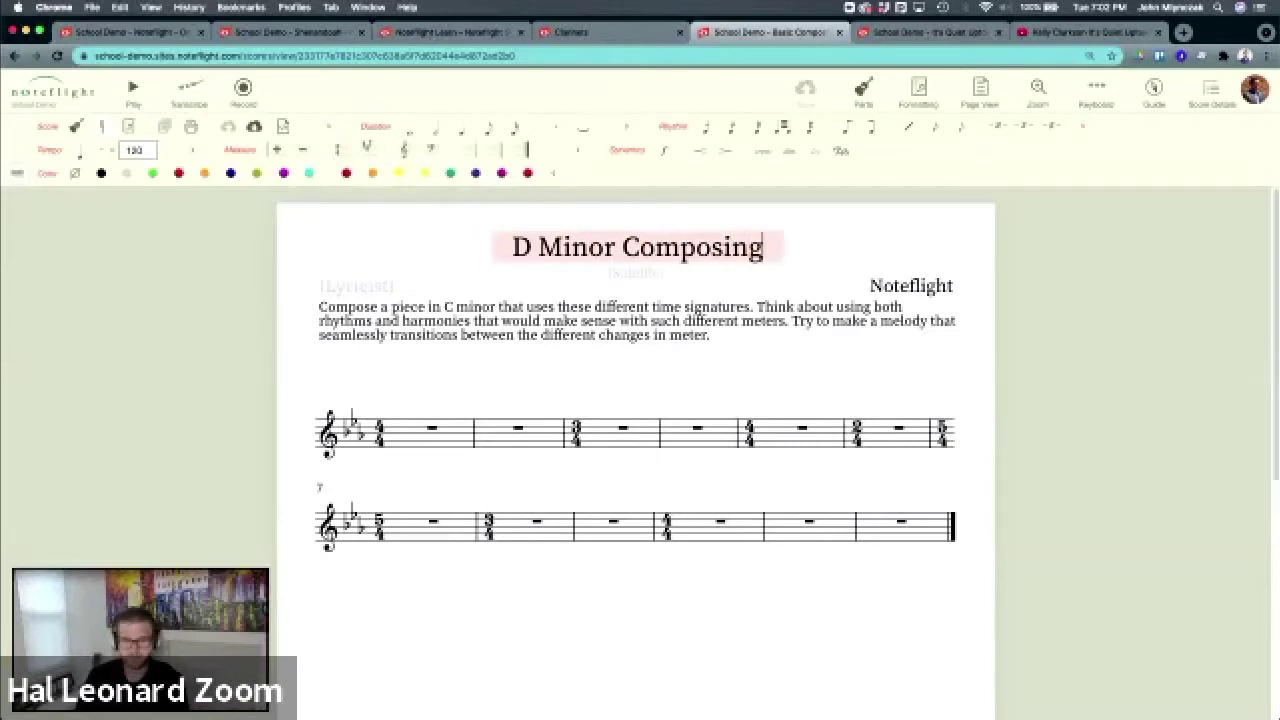
Step: Clear the score's title and retitle it "What Tine Does D Minor Start?"
key("BackSpace")
key("BackSpace")
key("BackSpace")
key("BackSpace")
key("BackSpace")
key("BackSpace")
key("BackSpace")
key("BackSpace")
key("BackSpace")
key("BackSpace")
key("BackSpace")
key("BackSpace")
key("BackSpace")
key("BackSpace")
key("BackSpace")
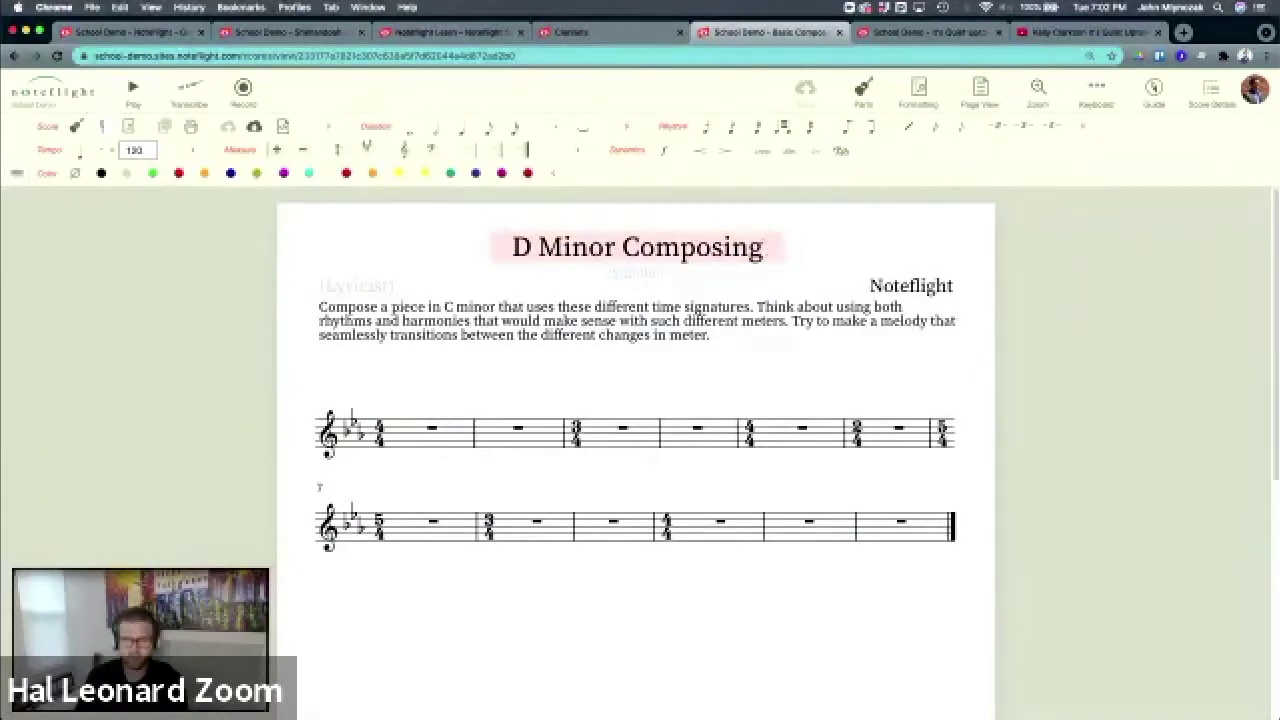
key("BackSpace")
key("BackSpace")
key("BackSpace")
key("BackSpace")
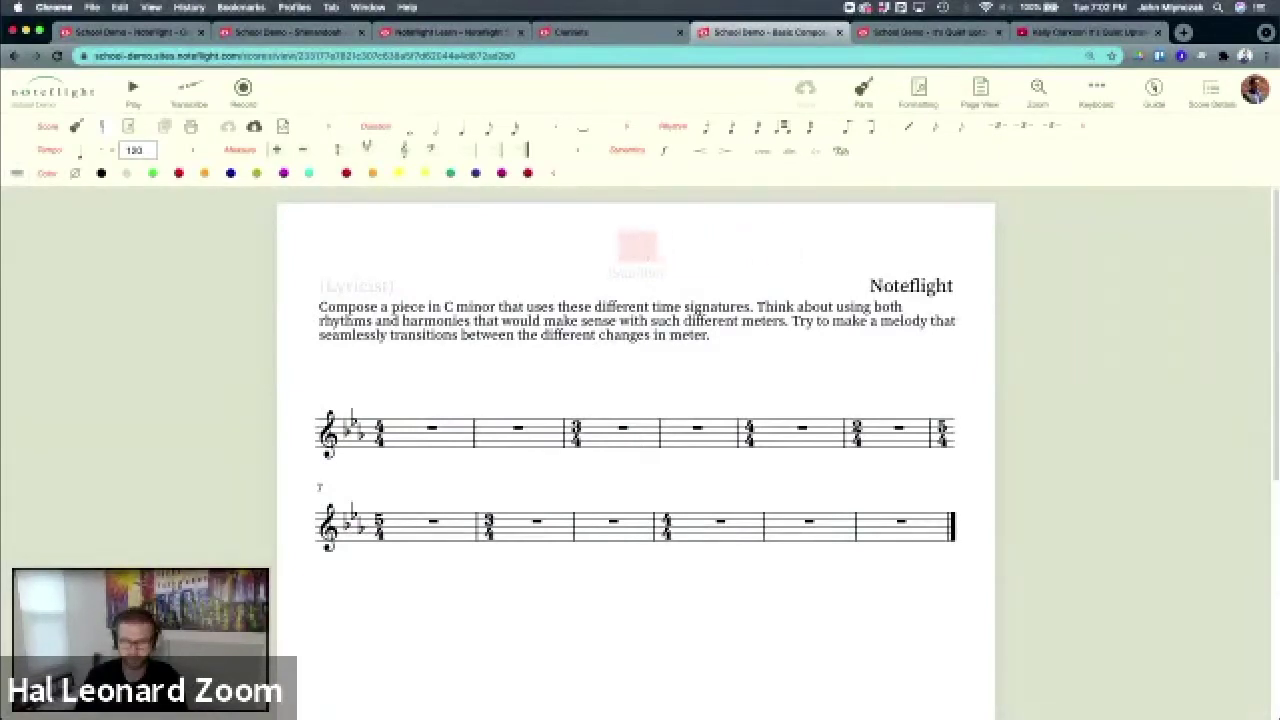
type("What Tine Do")
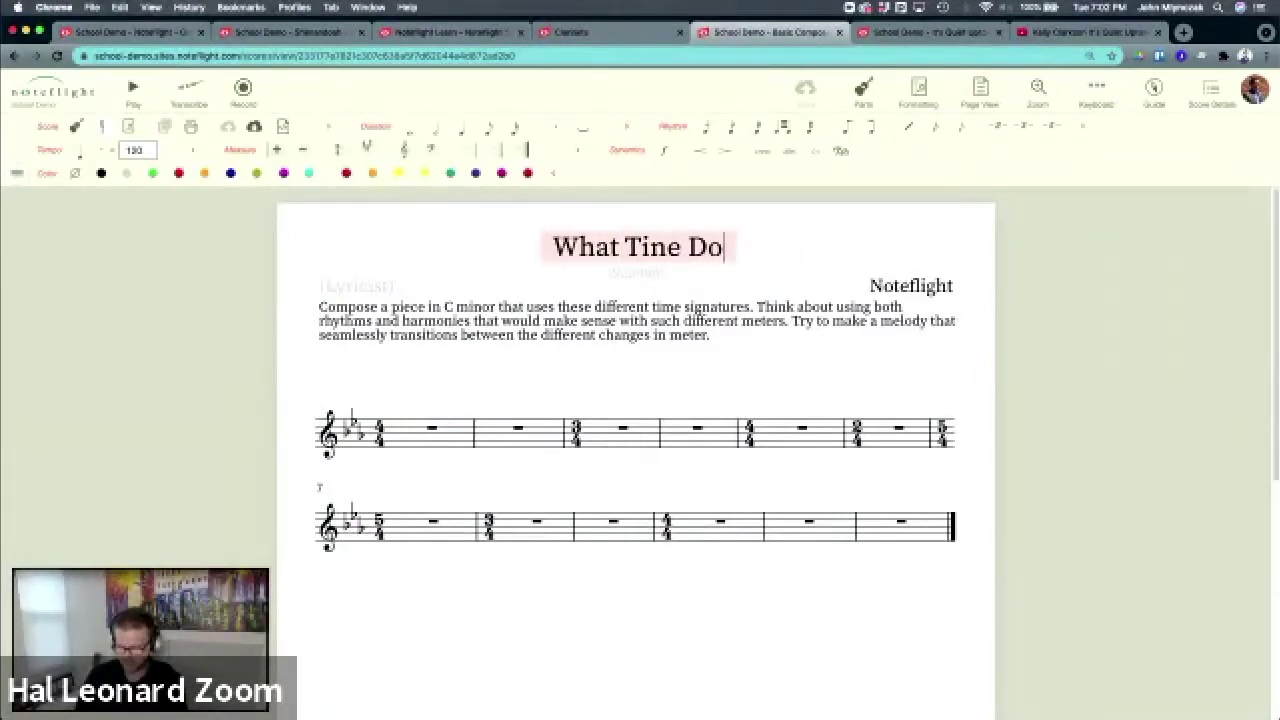
type("es D Minor ")
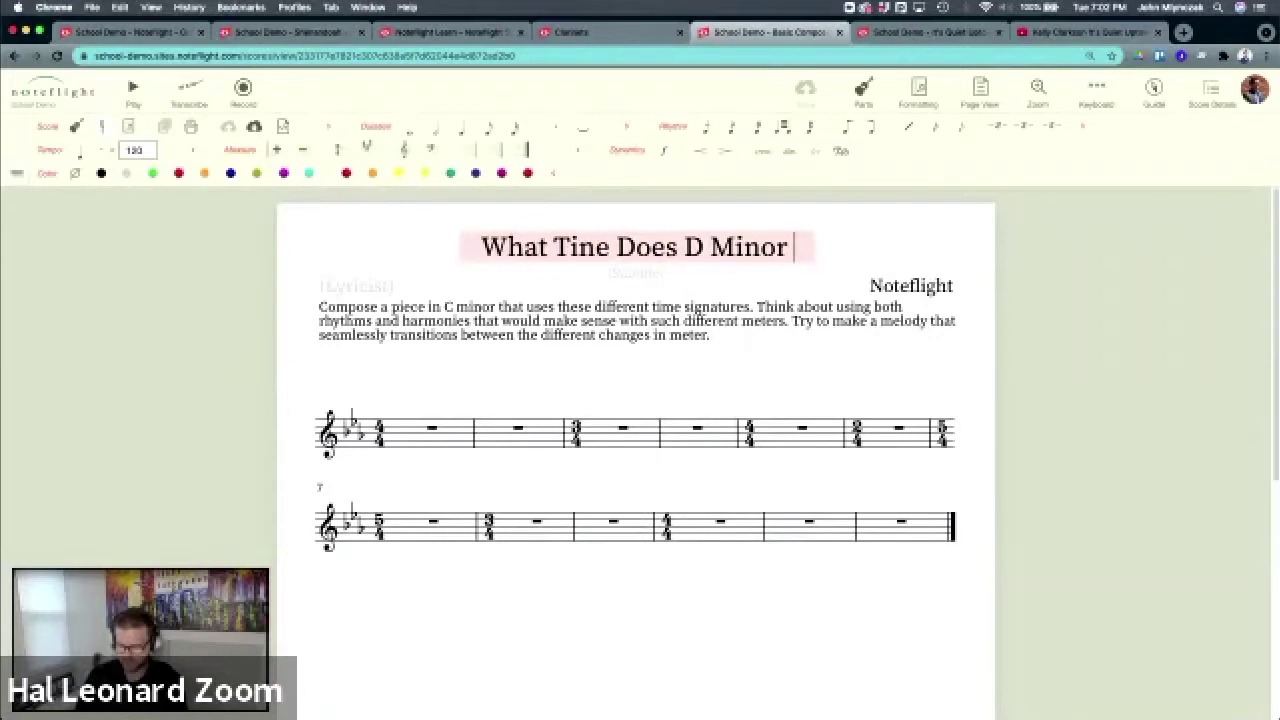
type("Start?")
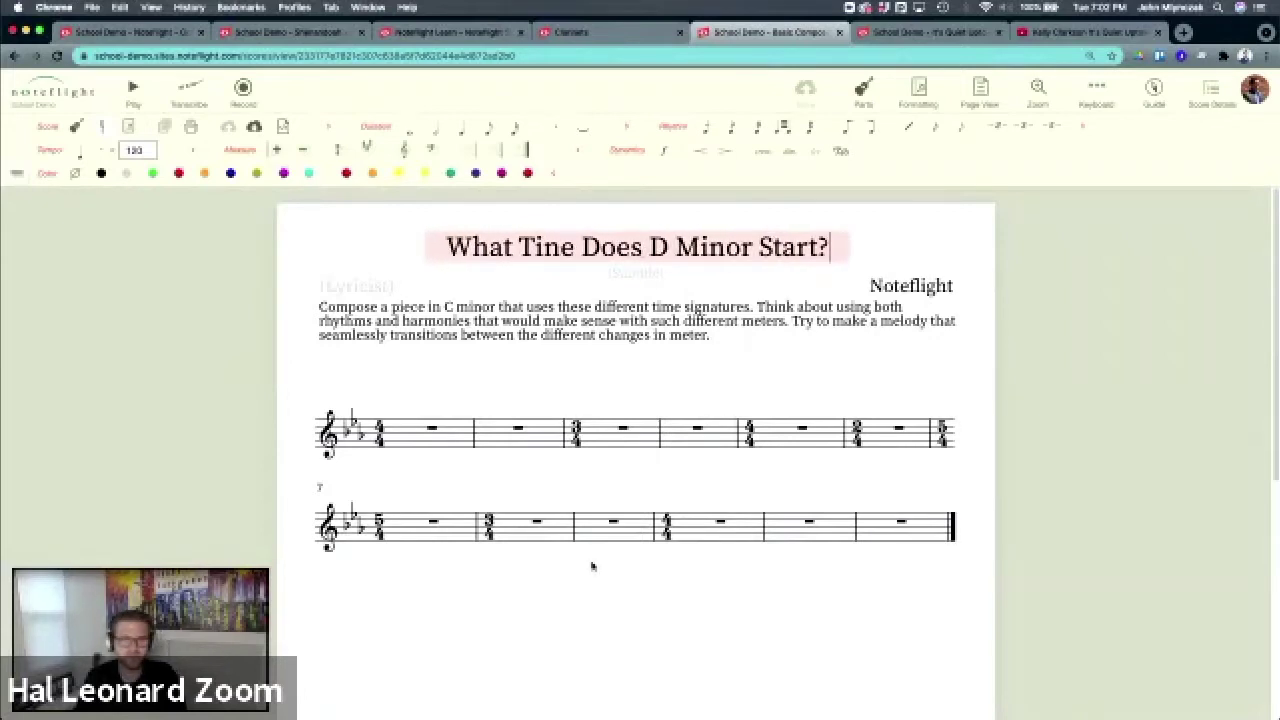
left_click(630, 614)
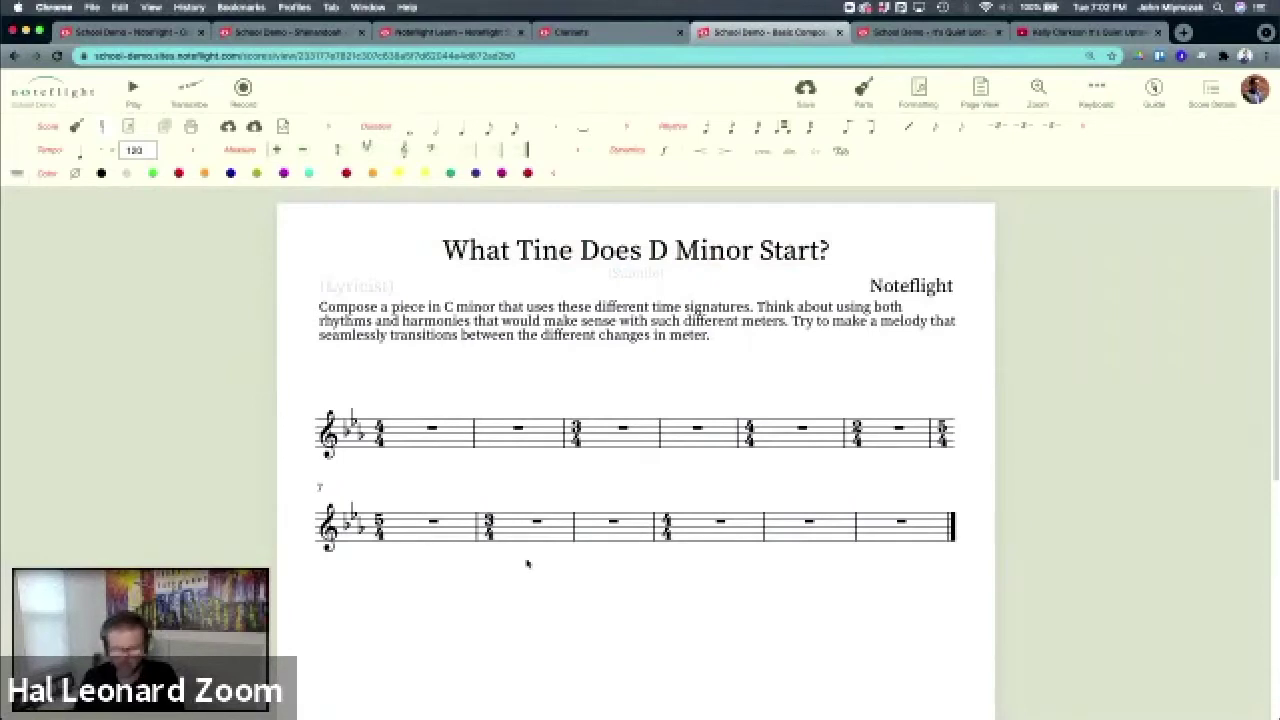
Step: Transpose all measures of the score up a Major 2nd, with key signatures changed as well
key("super+a")
left_click(16, 173)
mouse_move(38, 298)
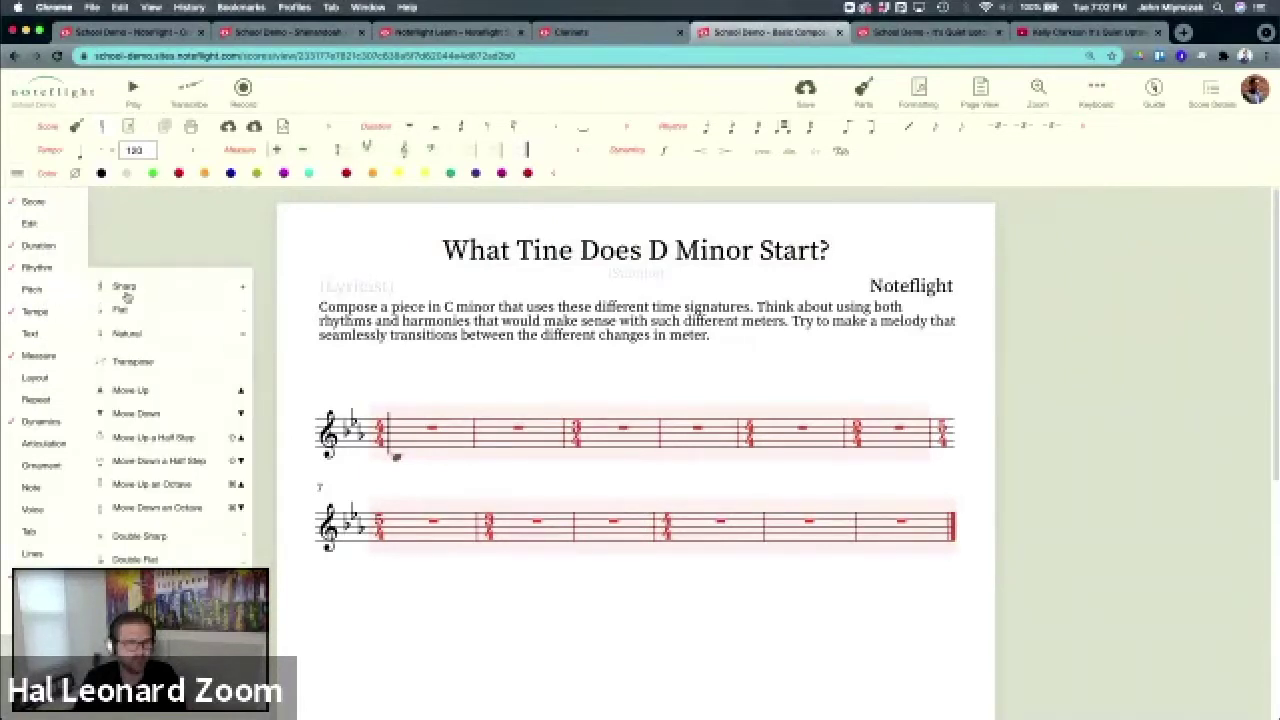
left_click(166, 363)
type("2")
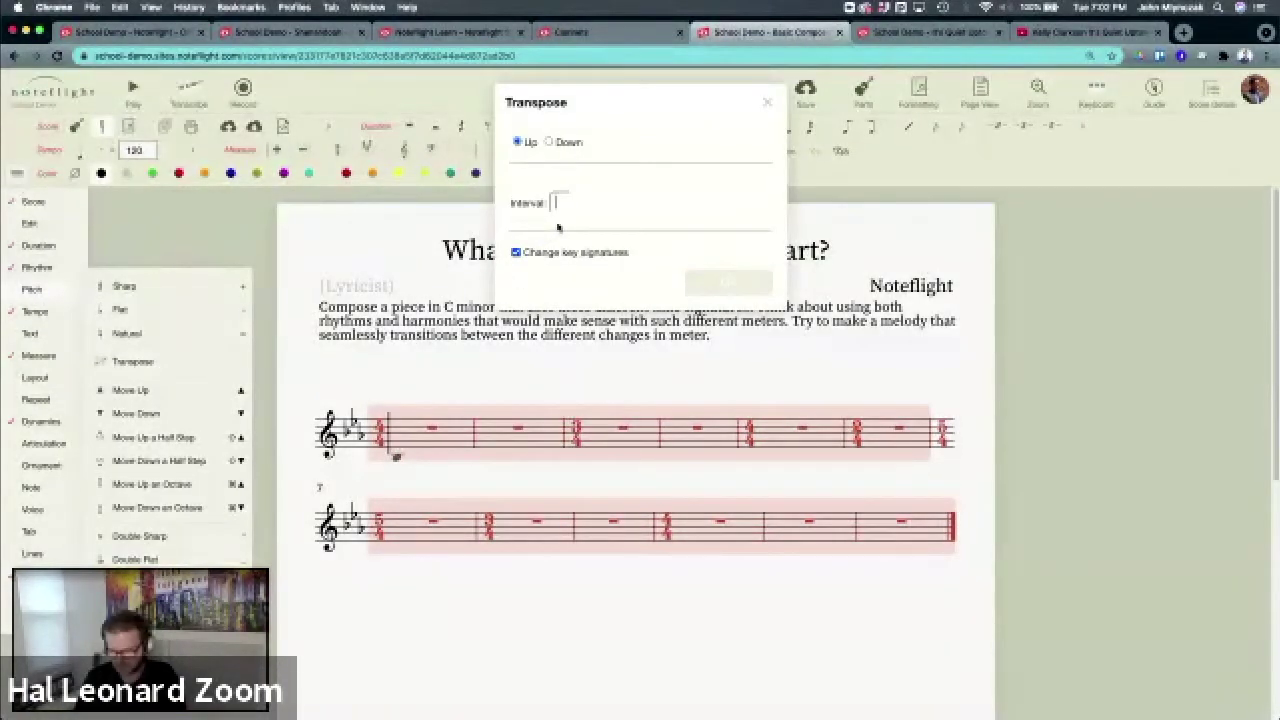
left_click(610, 255)
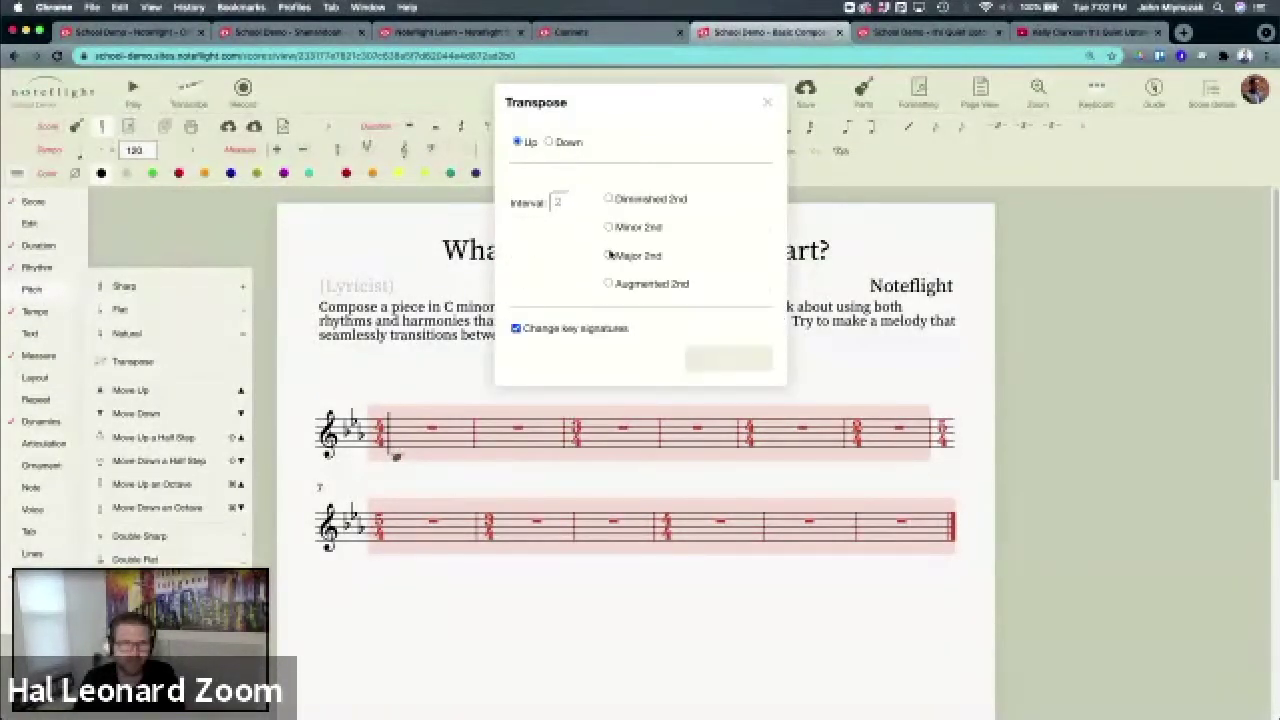
left_click(730, 358)
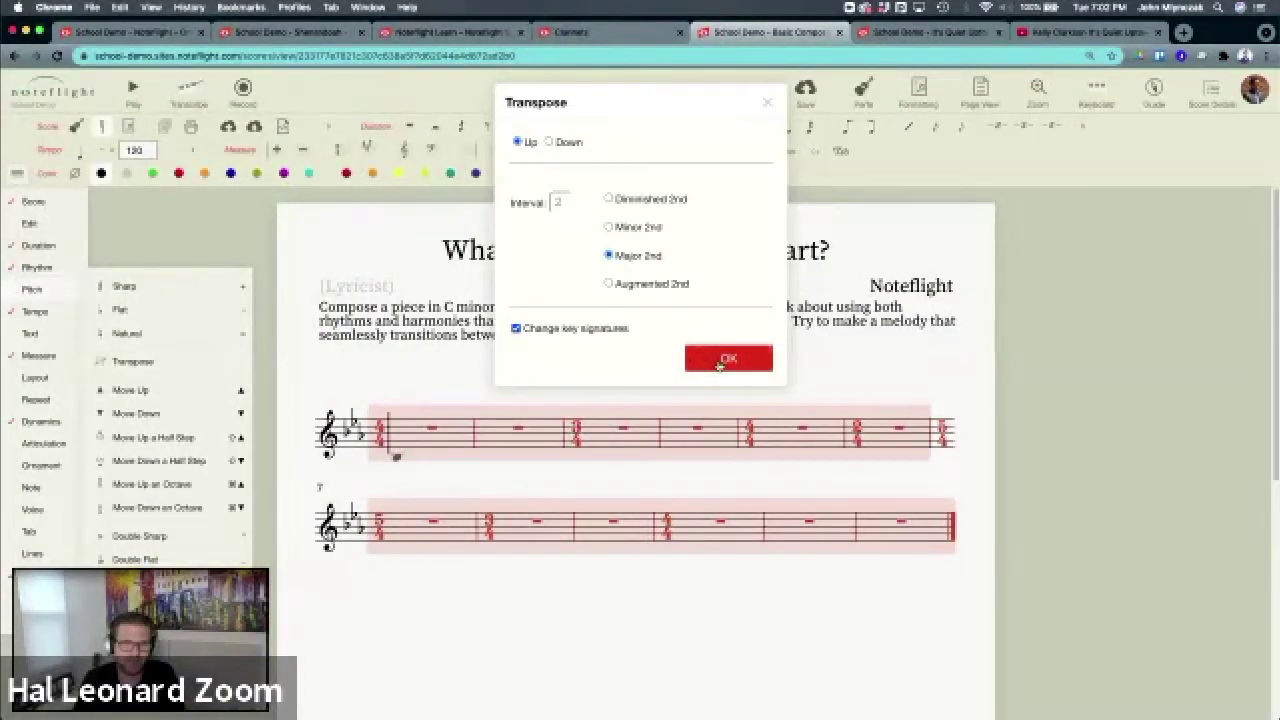
left_click(18, 180)
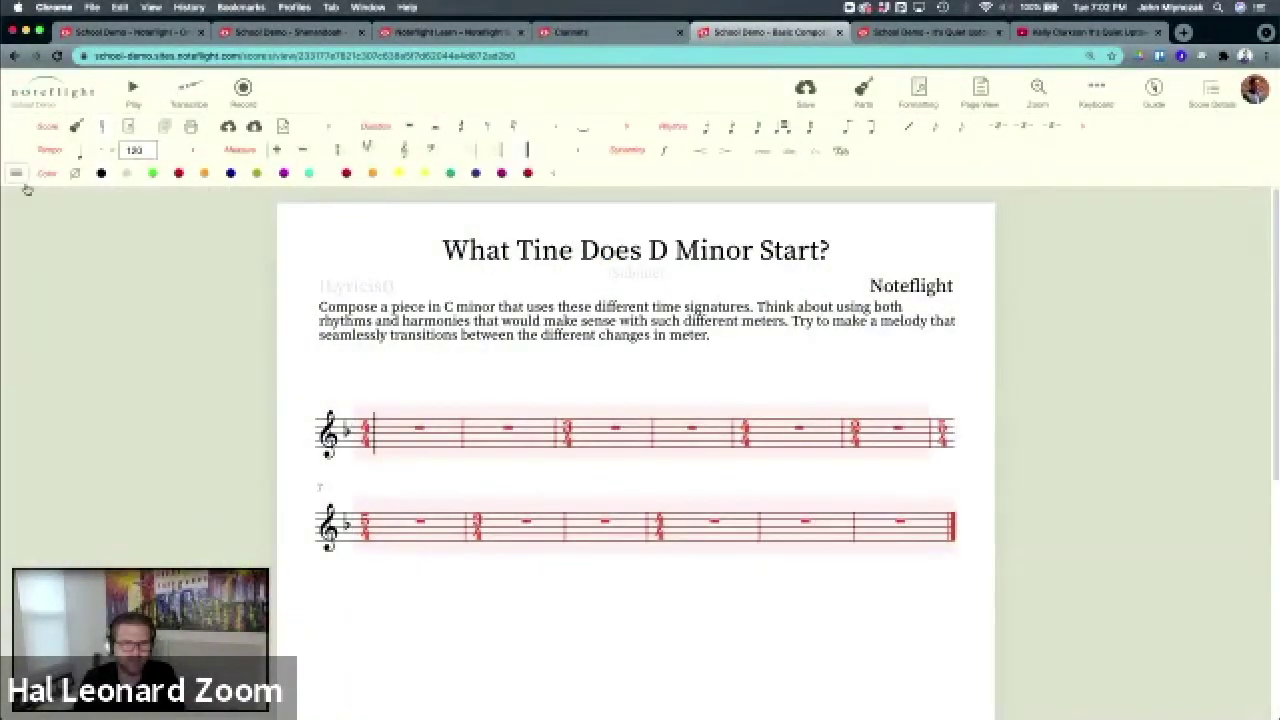
Step: Change the key named in the instruction text to D minor and save the score
left_click(455, 310)
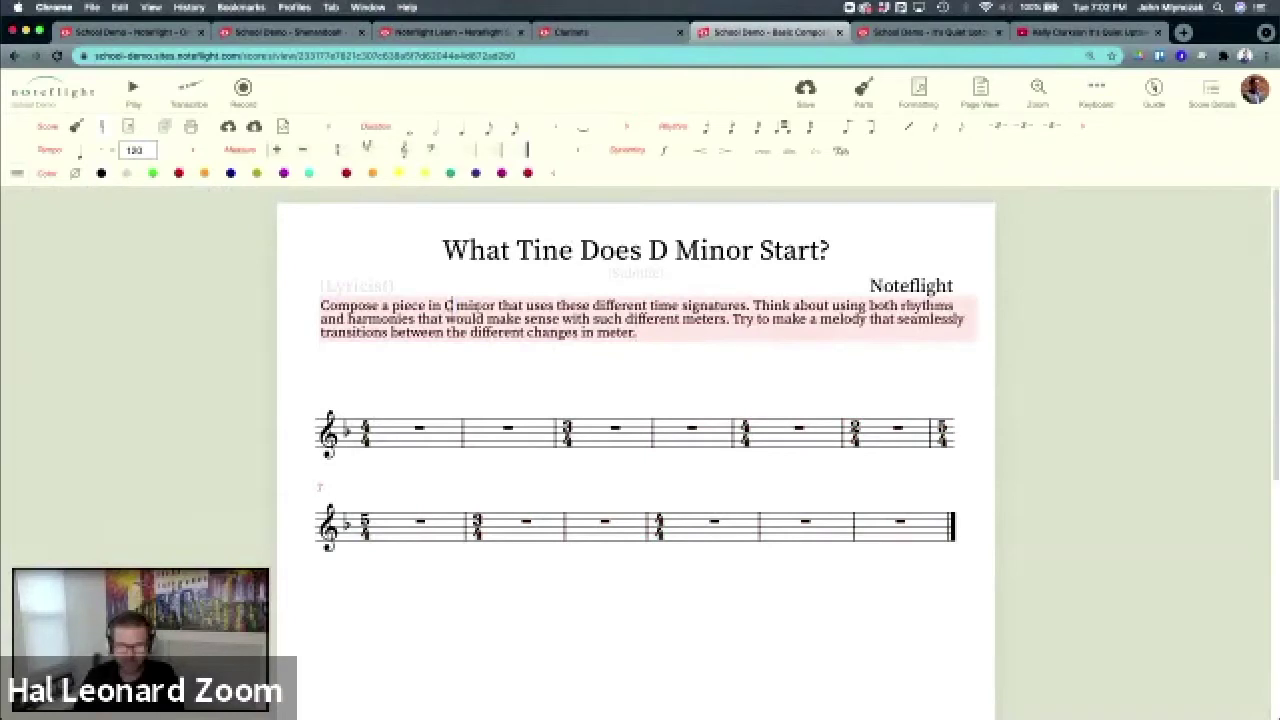
key("BackSpace")
type("D")
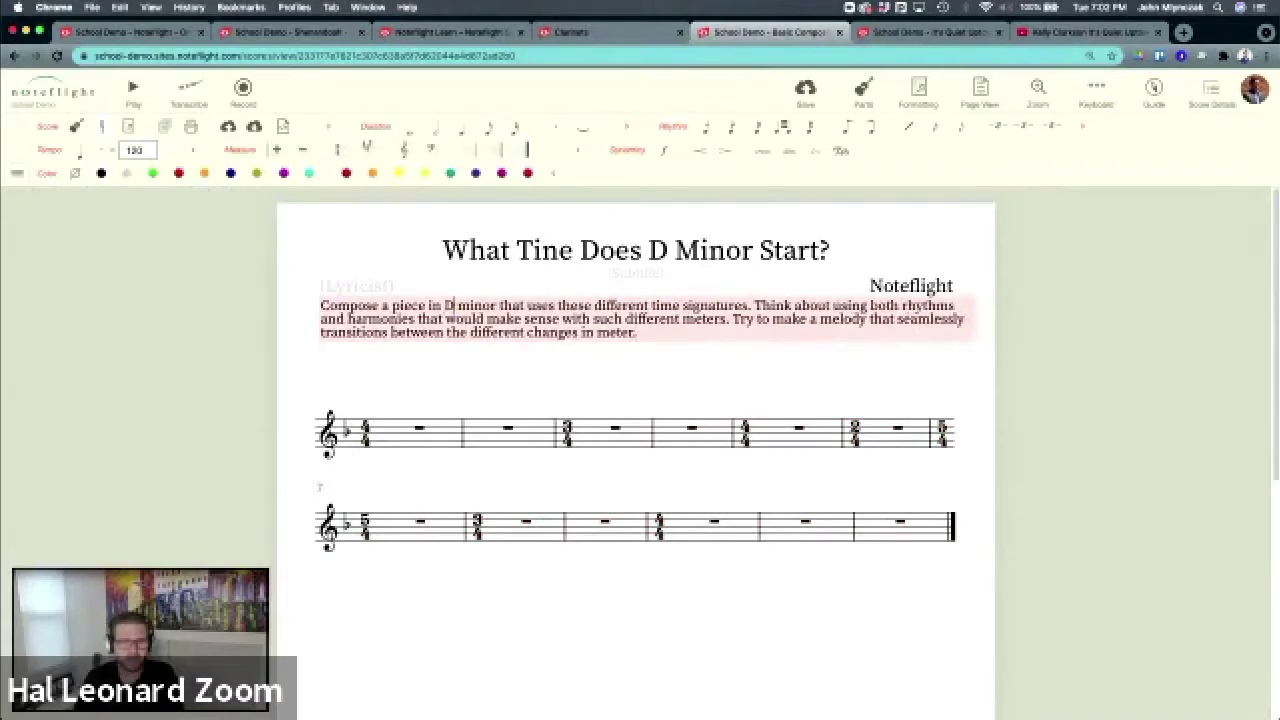
left_click(766, 366)
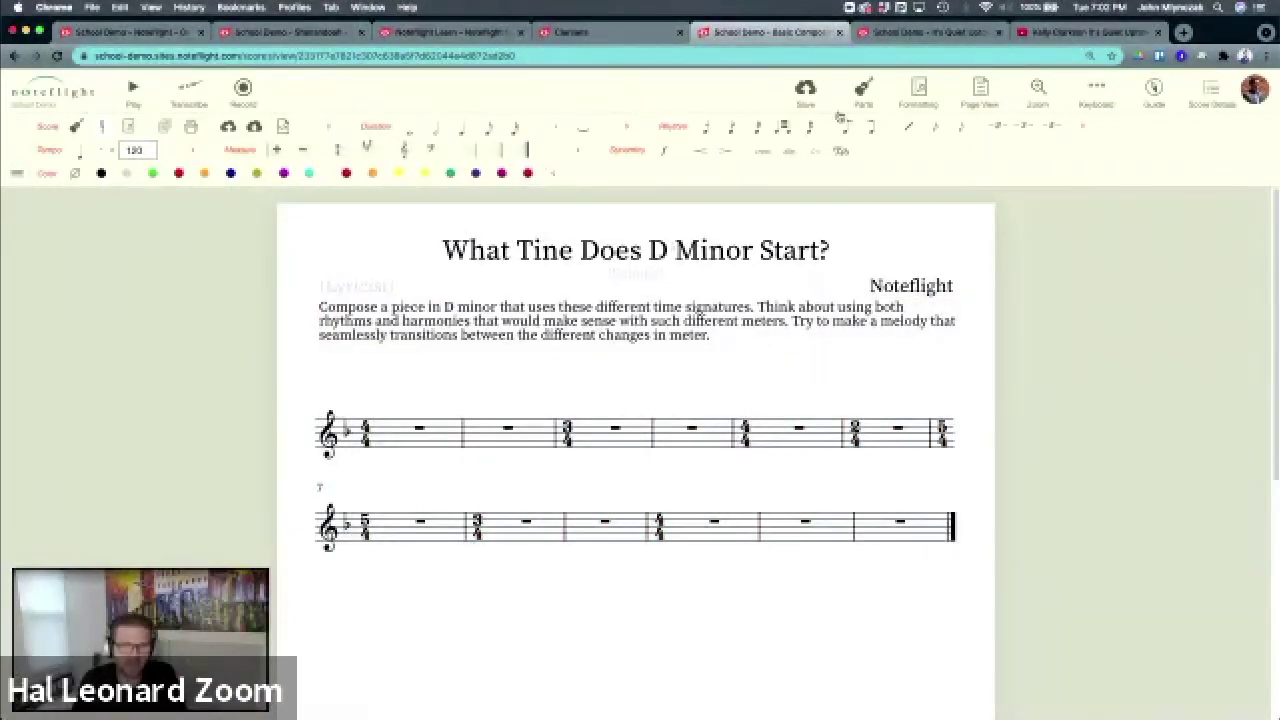
left_click(805, 95)
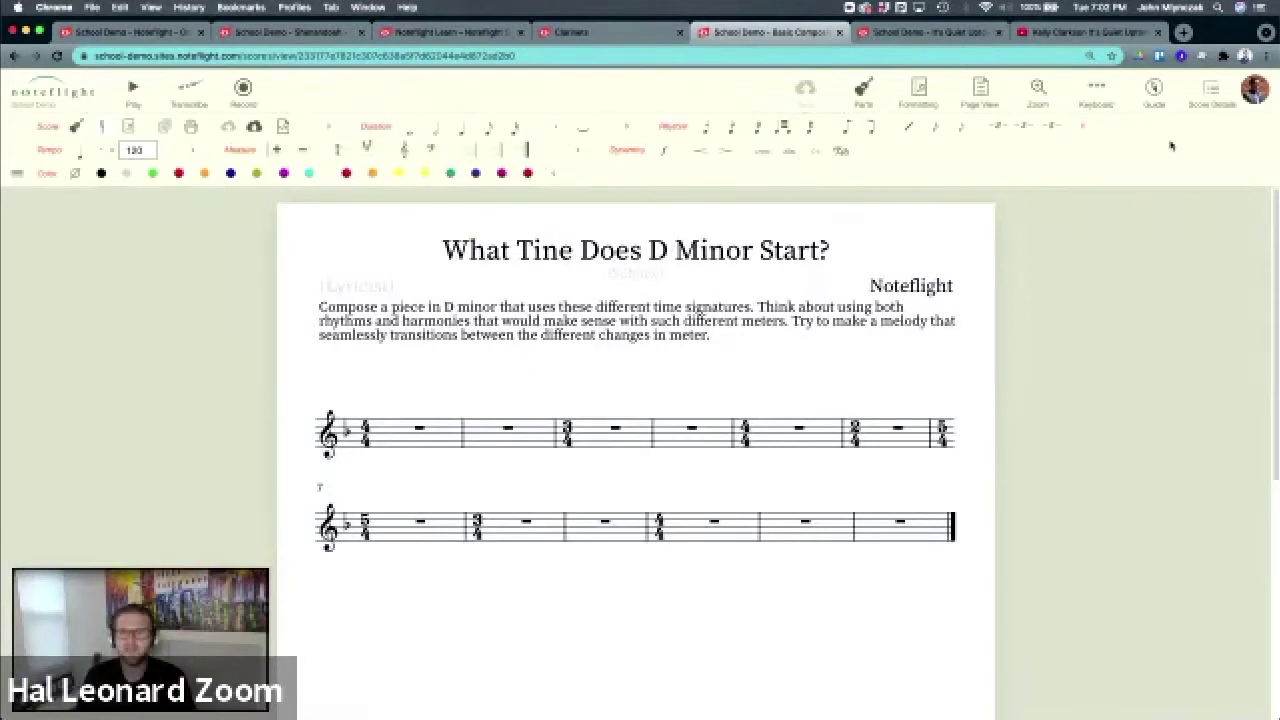
Step: Examine the score's sharing options with the activity template choice selected, leave them unsaved, and check the SoundCheck section
left_click(1210, 108)
left_click(1117, 509)
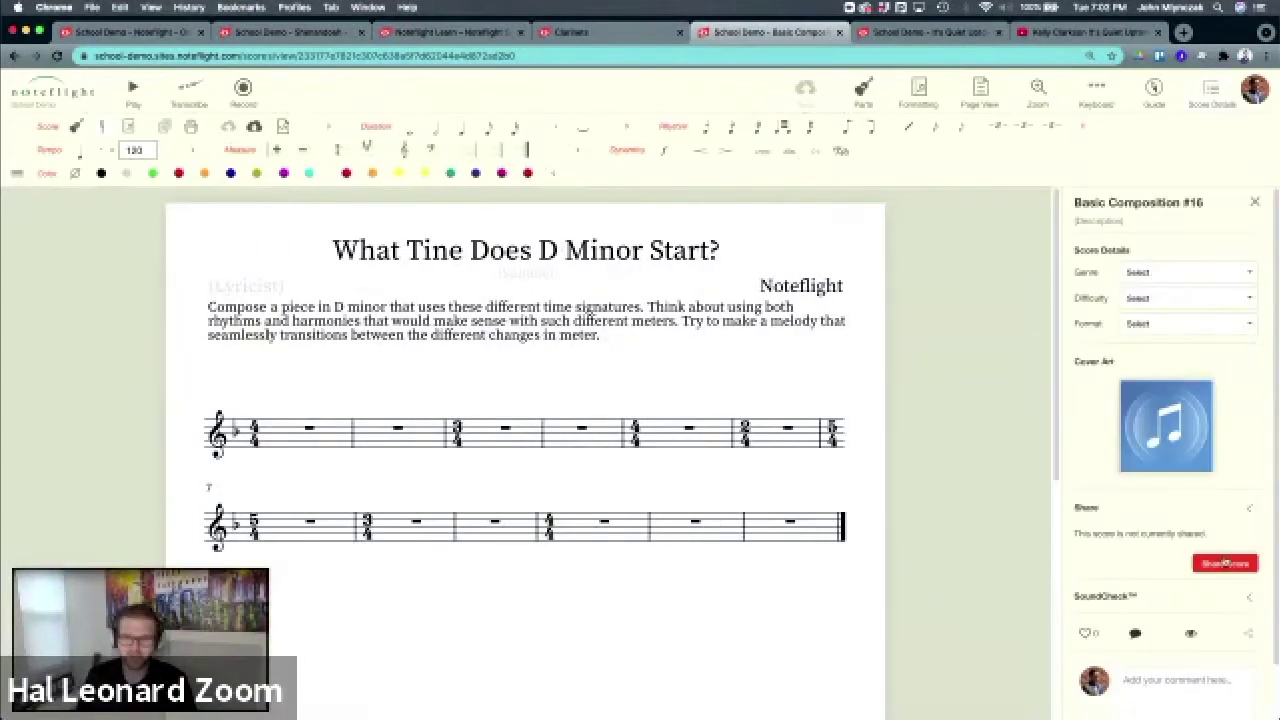
left_click(1228, 564)
left_click(514, 172)
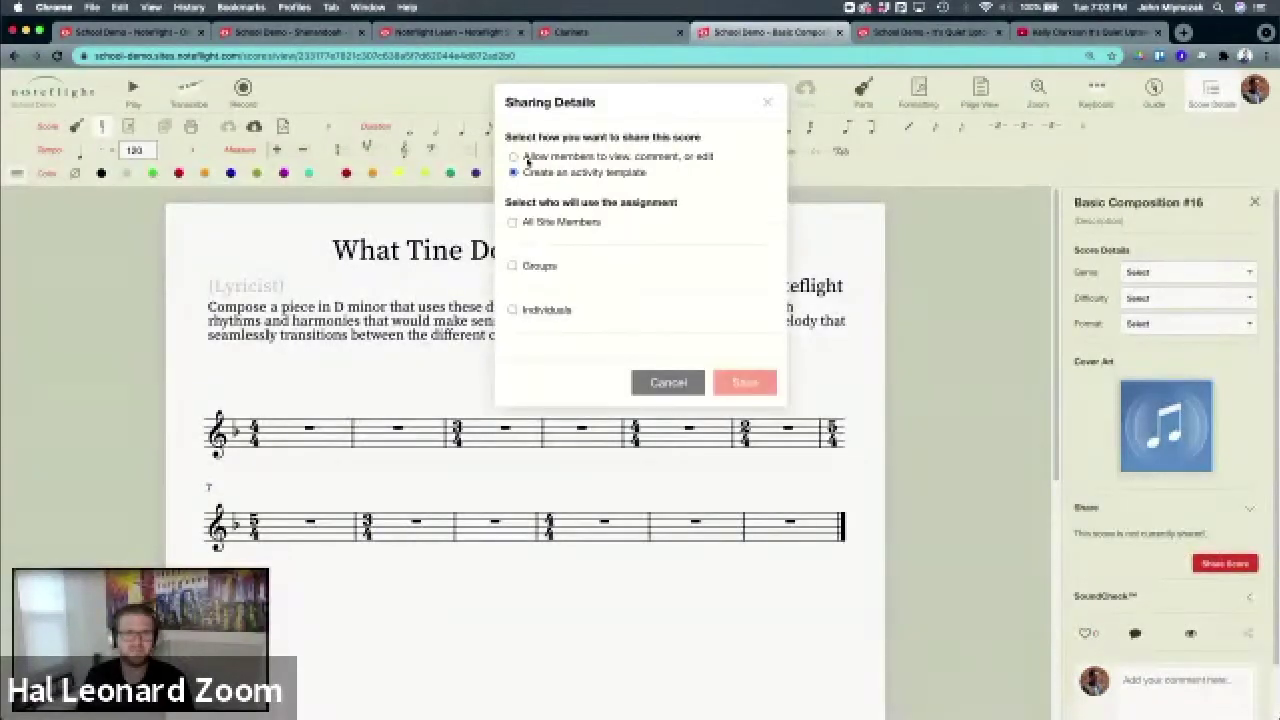
left_click(767, 102)
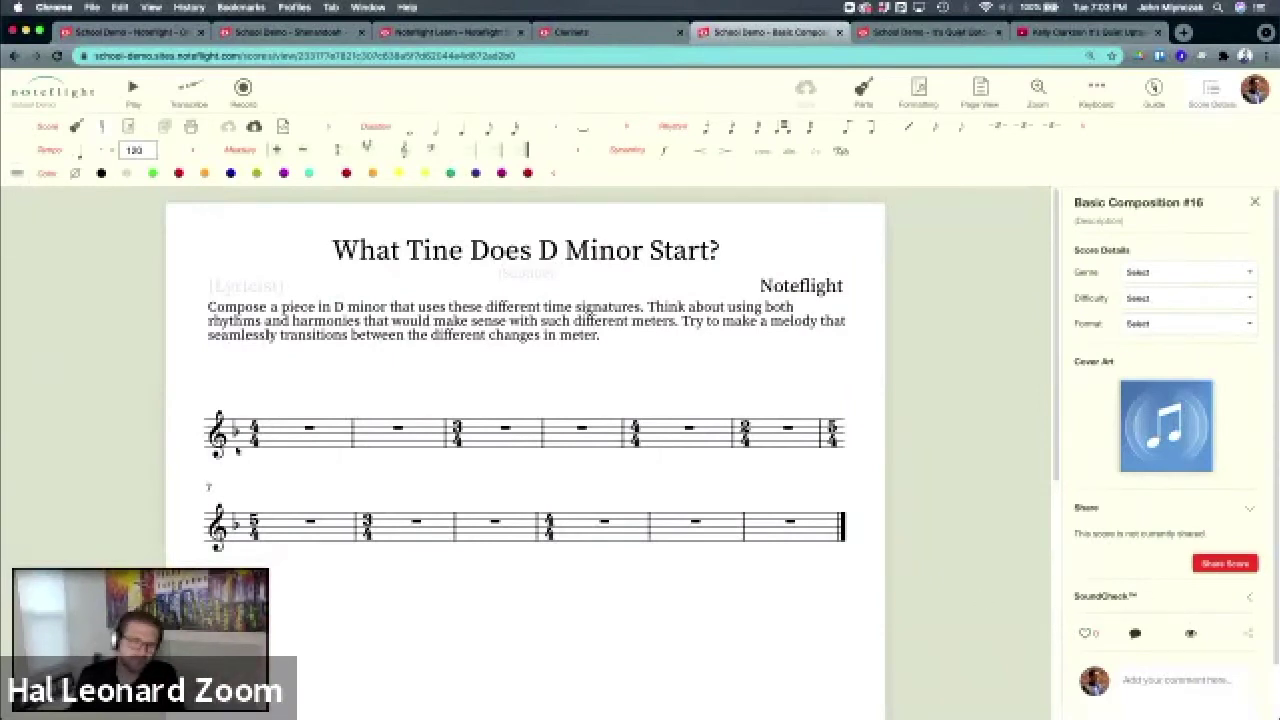
left_click(1121, 600)
left_click(1118, 599)
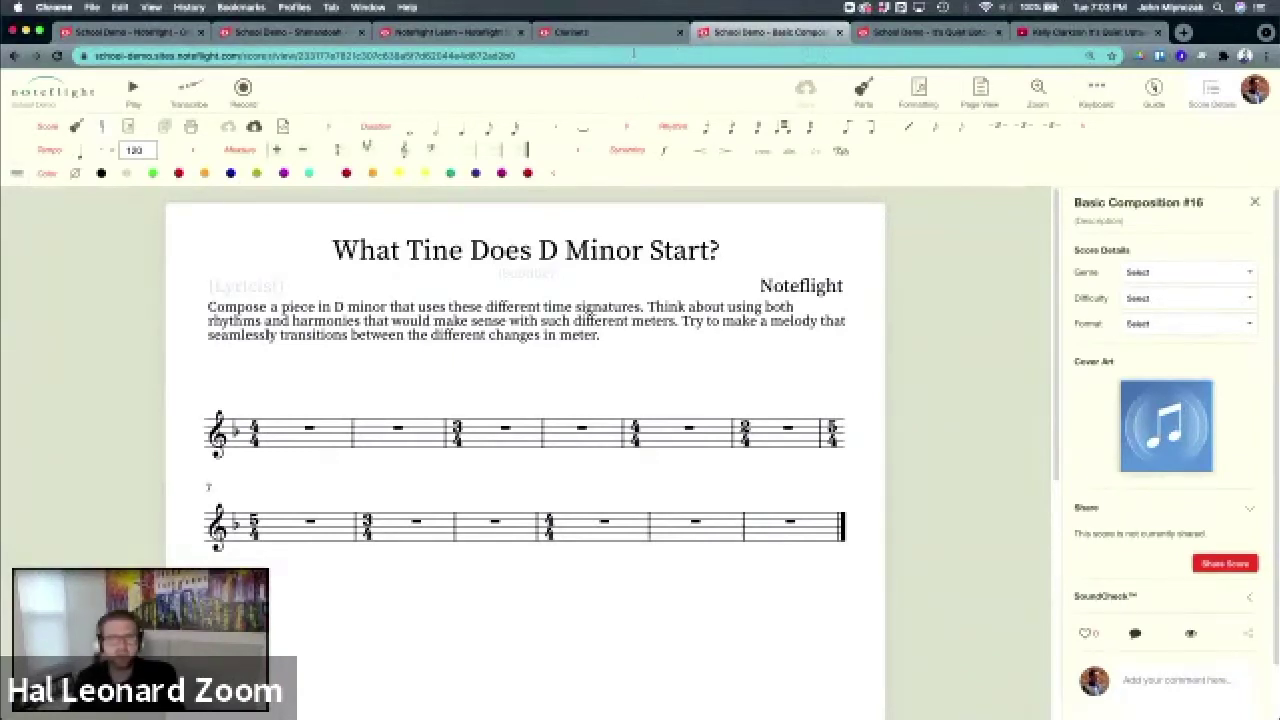
Step: Switch to the browser tab titled Clarinets and show the site's Content Libraries there
left_click(455, 32)
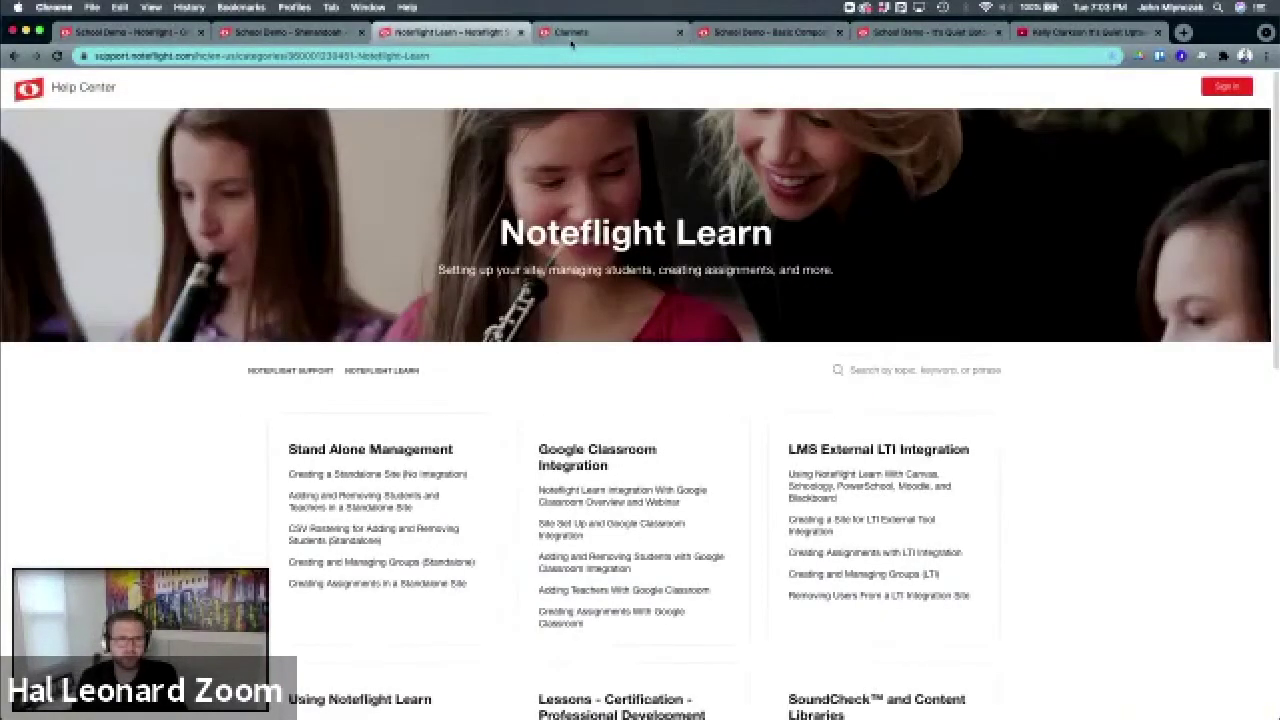
left_click(571, 34)
left_click(488, 100)
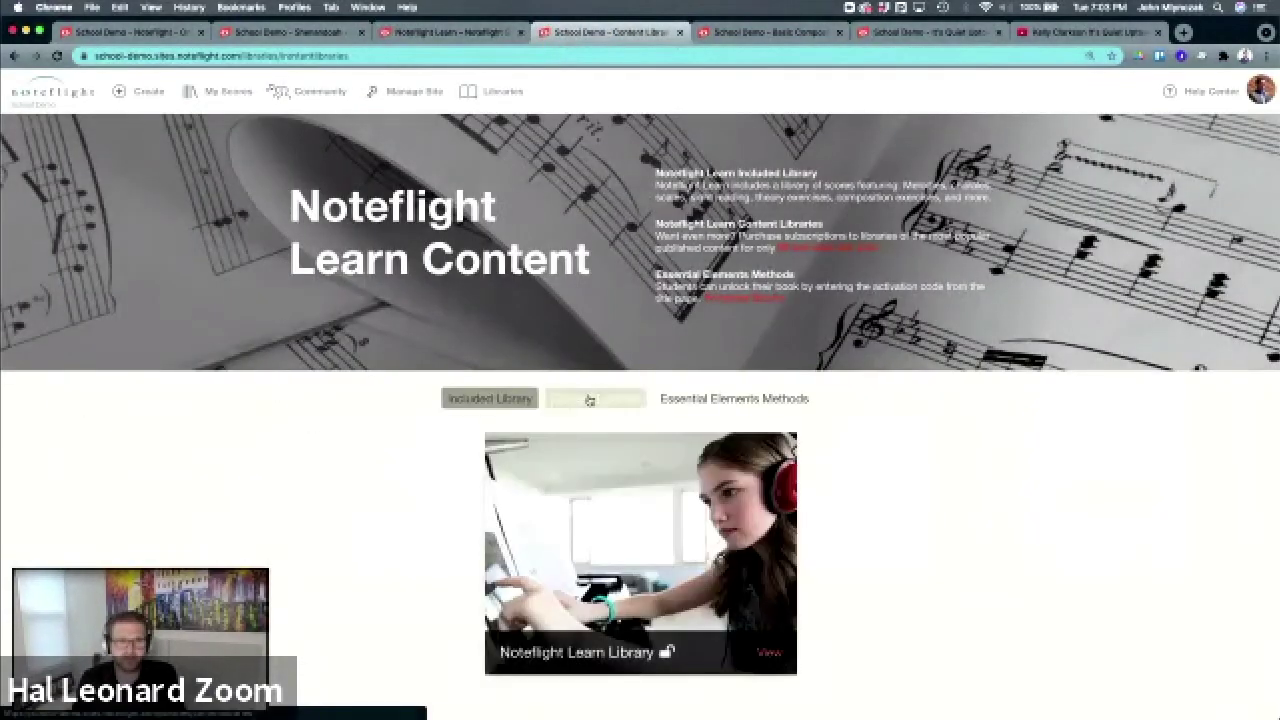
left_click(588, 399)
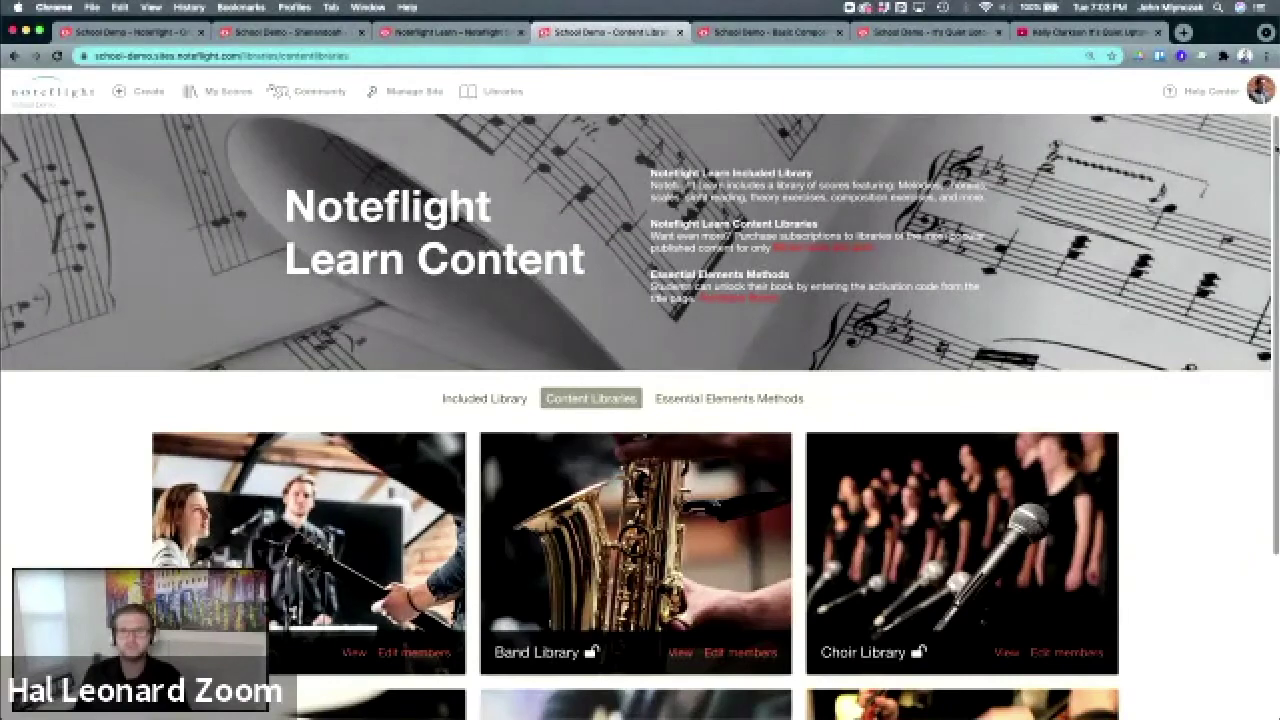
Step: Look over the available content libraries and open the Choir Library catalog
left_click_drag(1275, 148, 1272, 296)
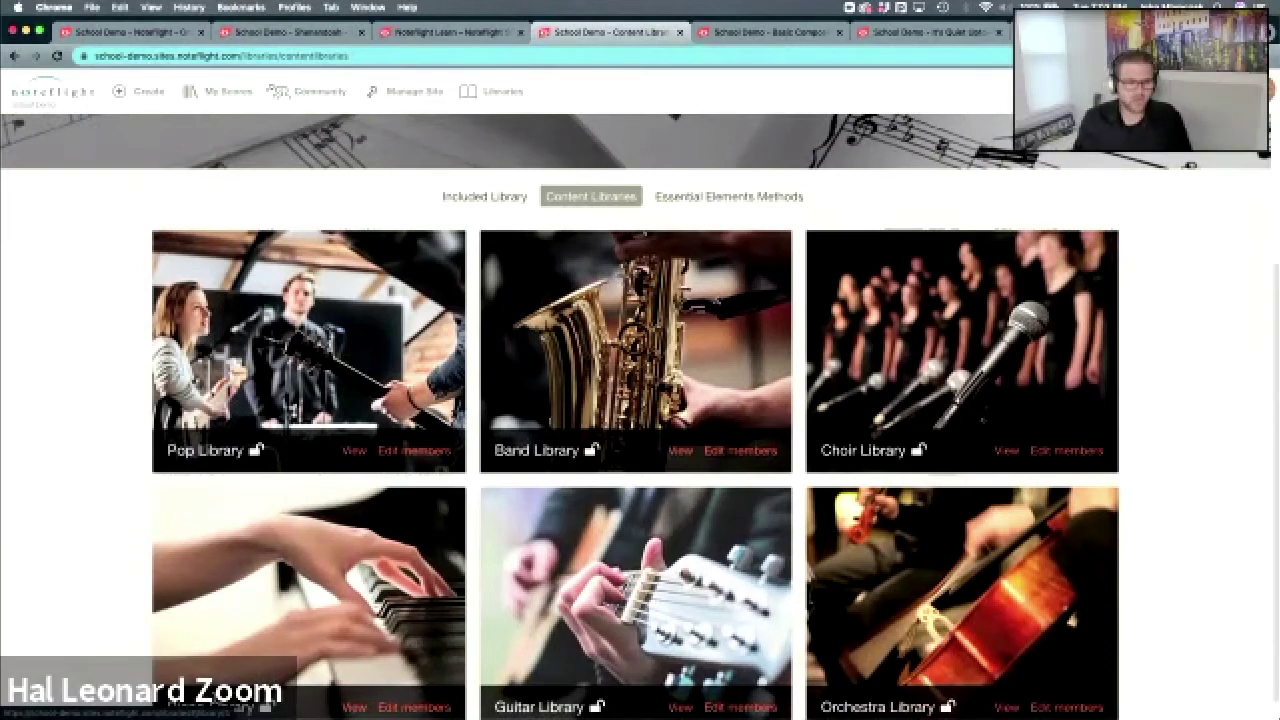
scroll(1043, 325, "down", 1)
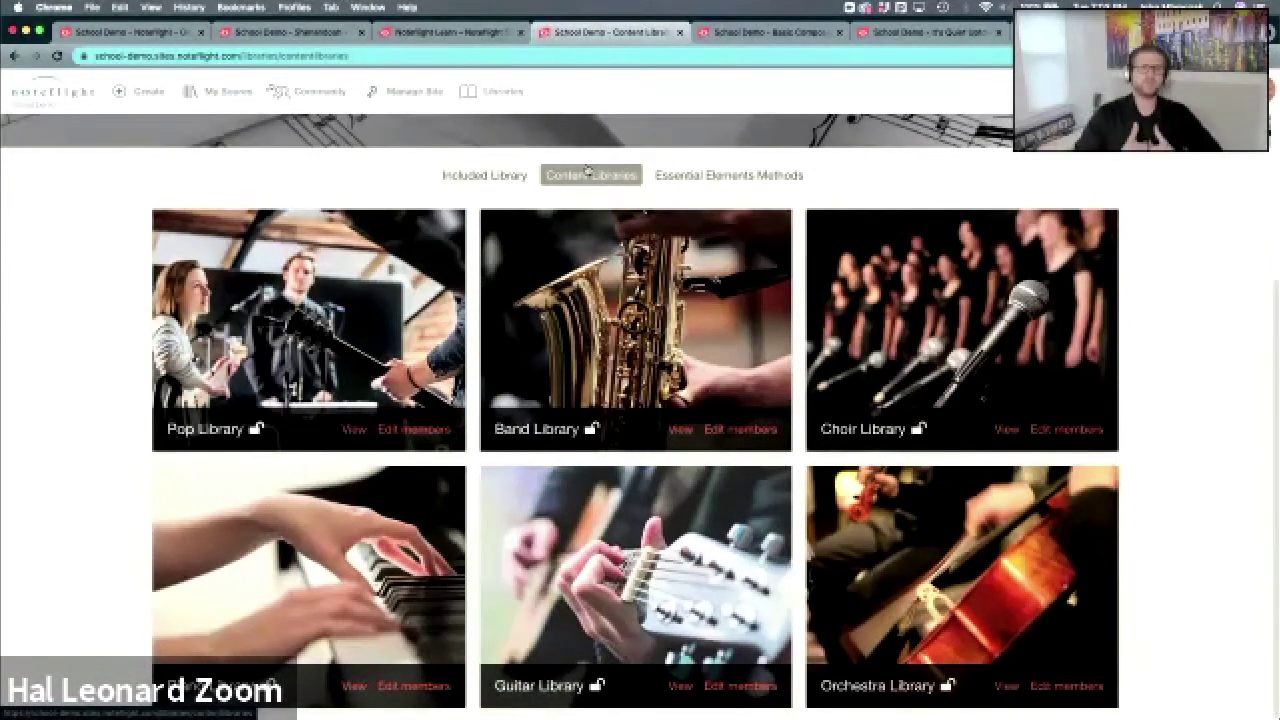
left_click(876, 328)
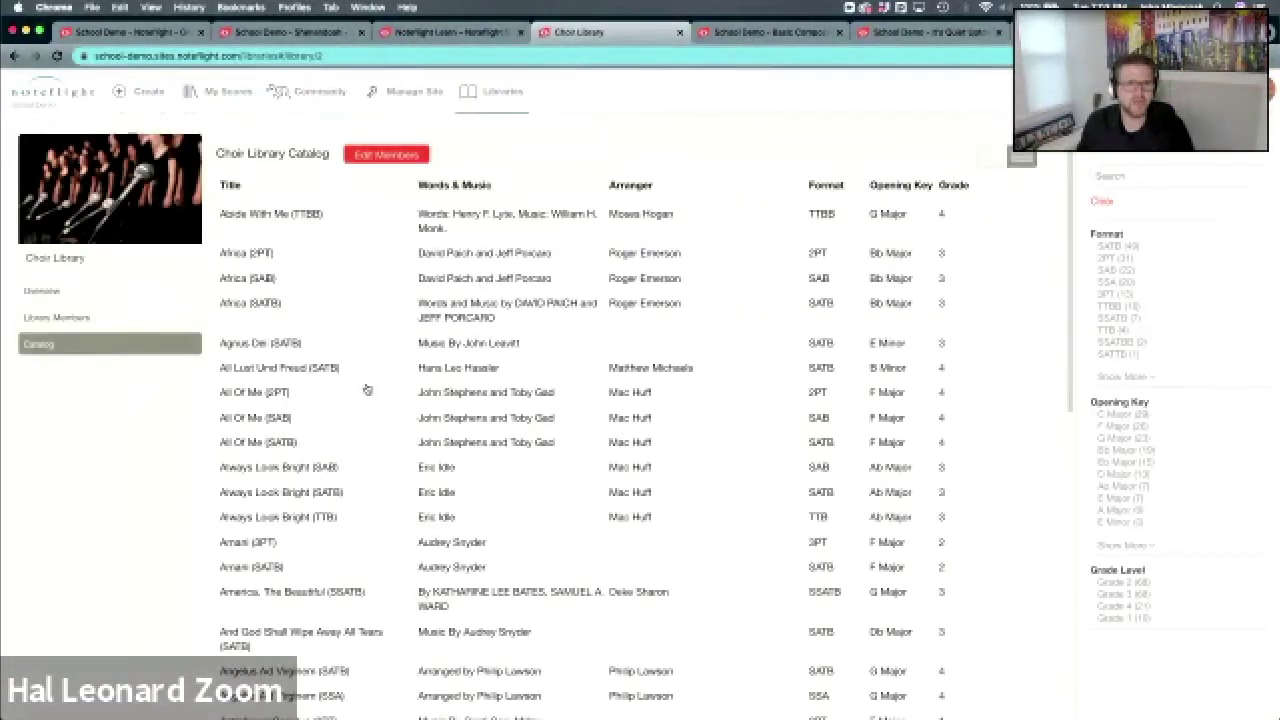
Step: Create a SoundCheck score of All Of Me (2PT) from the Choir Library catalog with the default settings and choose Part I
scroll(1050, 330, "down", 3)
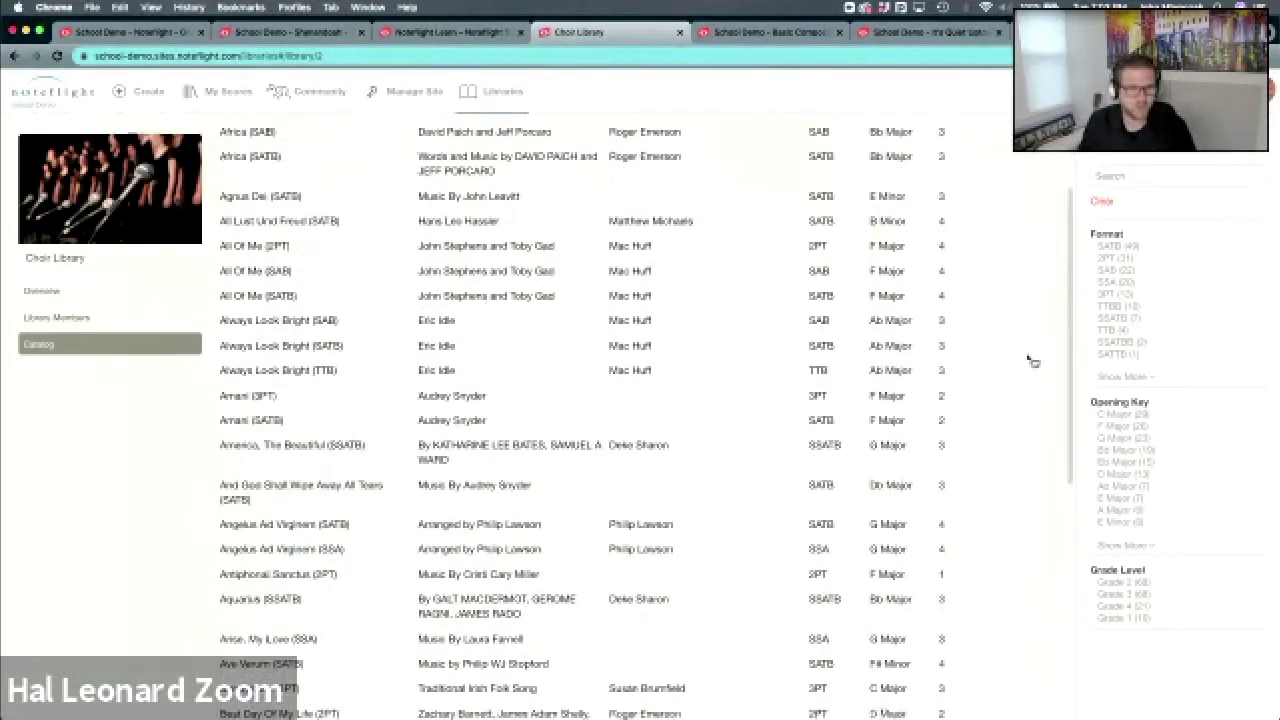
left_click(255, 248)
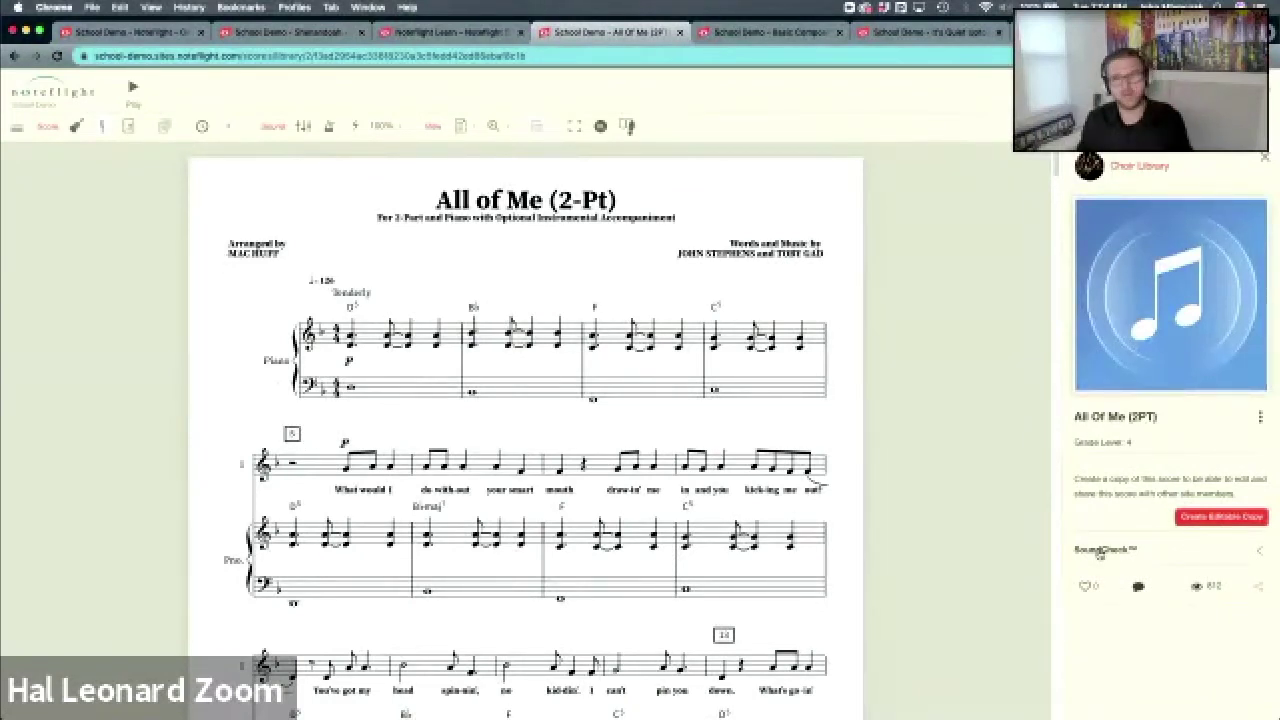
left_click(1166, 547)
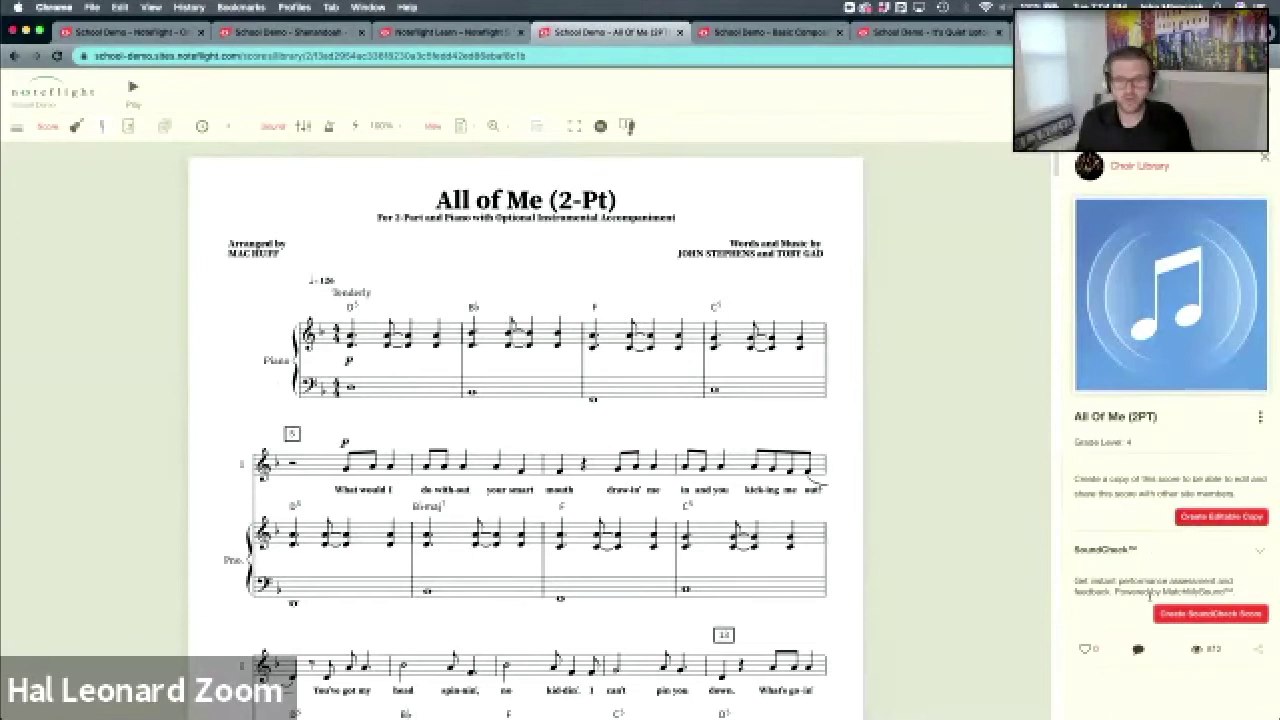
left_click(1167, 614)
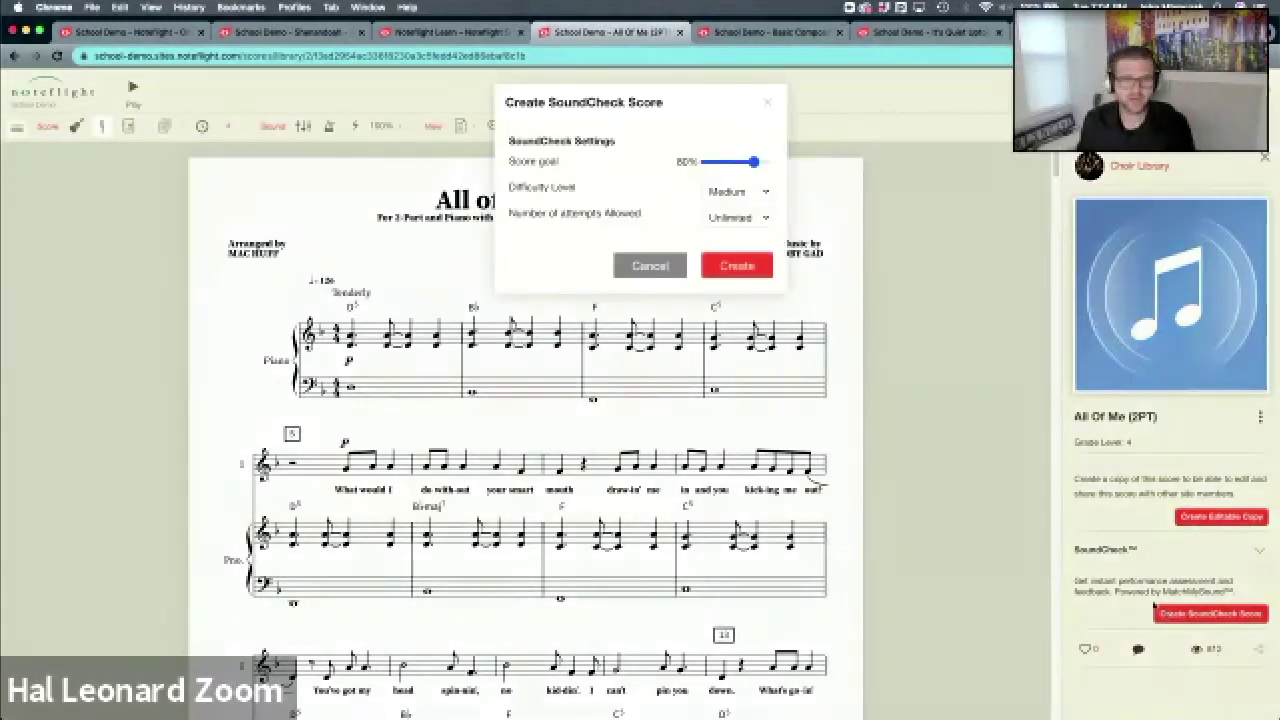
left_click(749, 274)
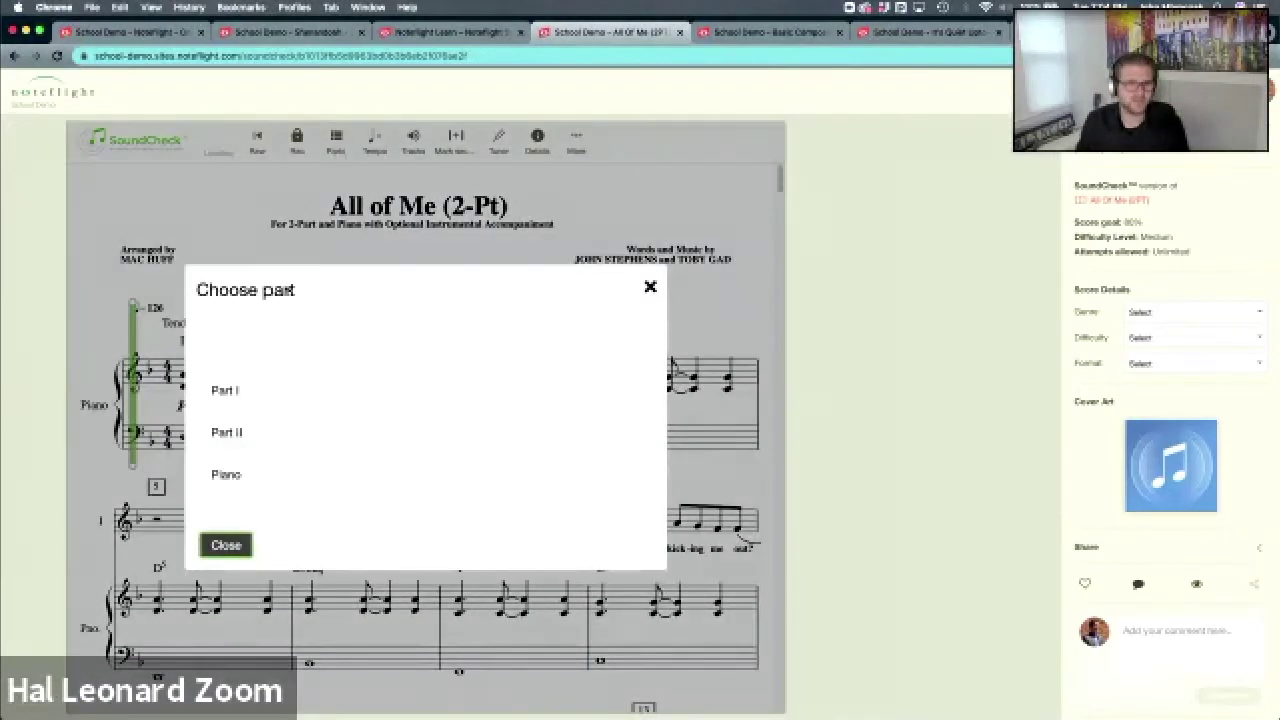
left_click(297, 397)
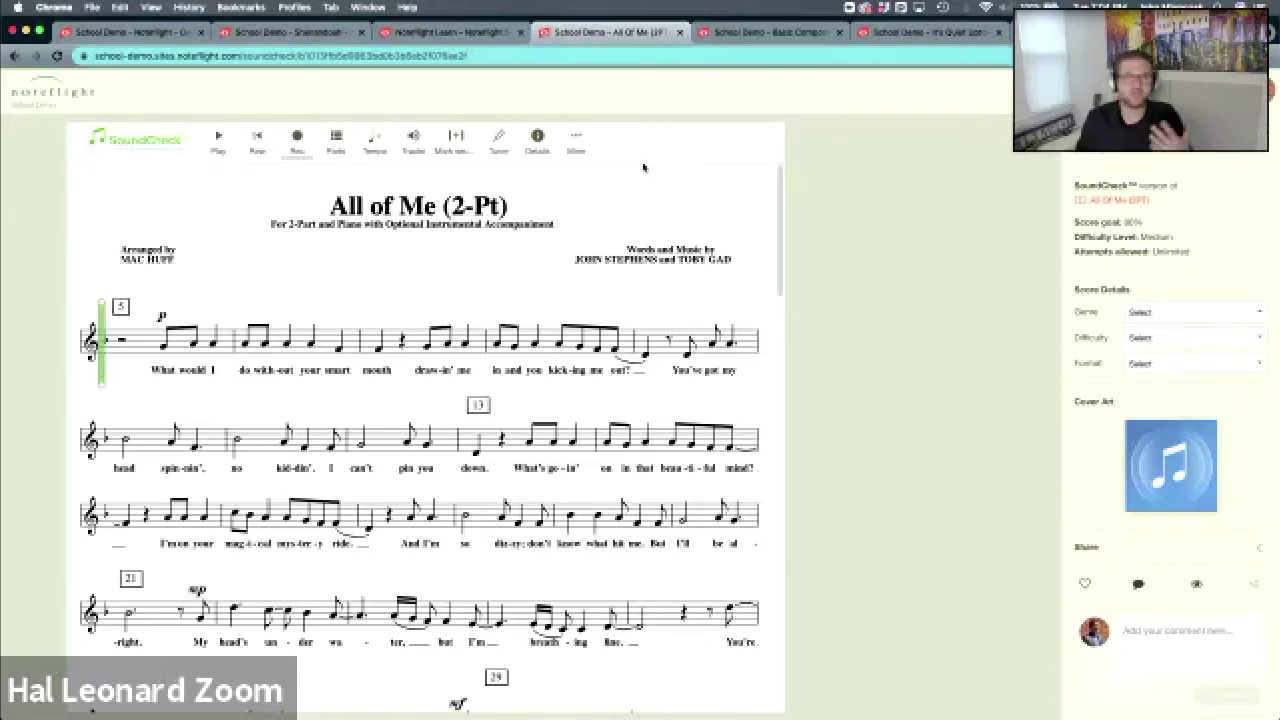
Step: Return to the School Demo site's home and show the Essential Elements Methods in its libraries
left_click(470, 34)
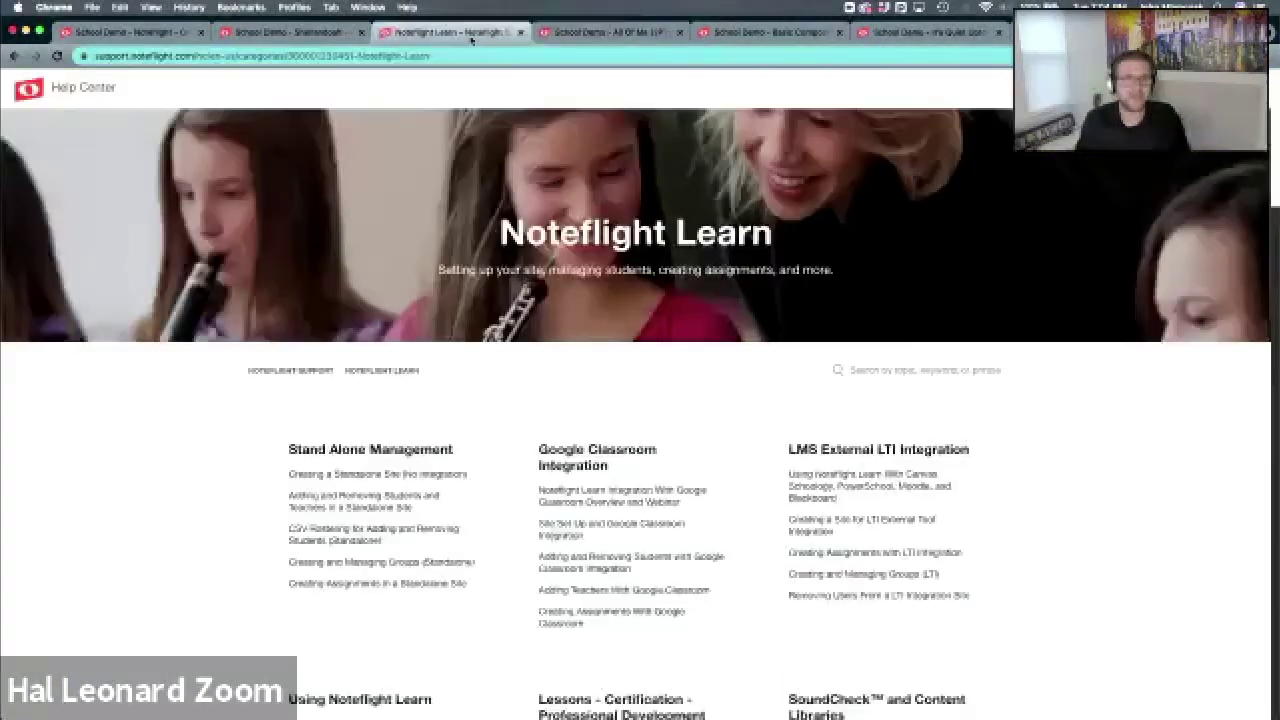
left_click(609, 36)
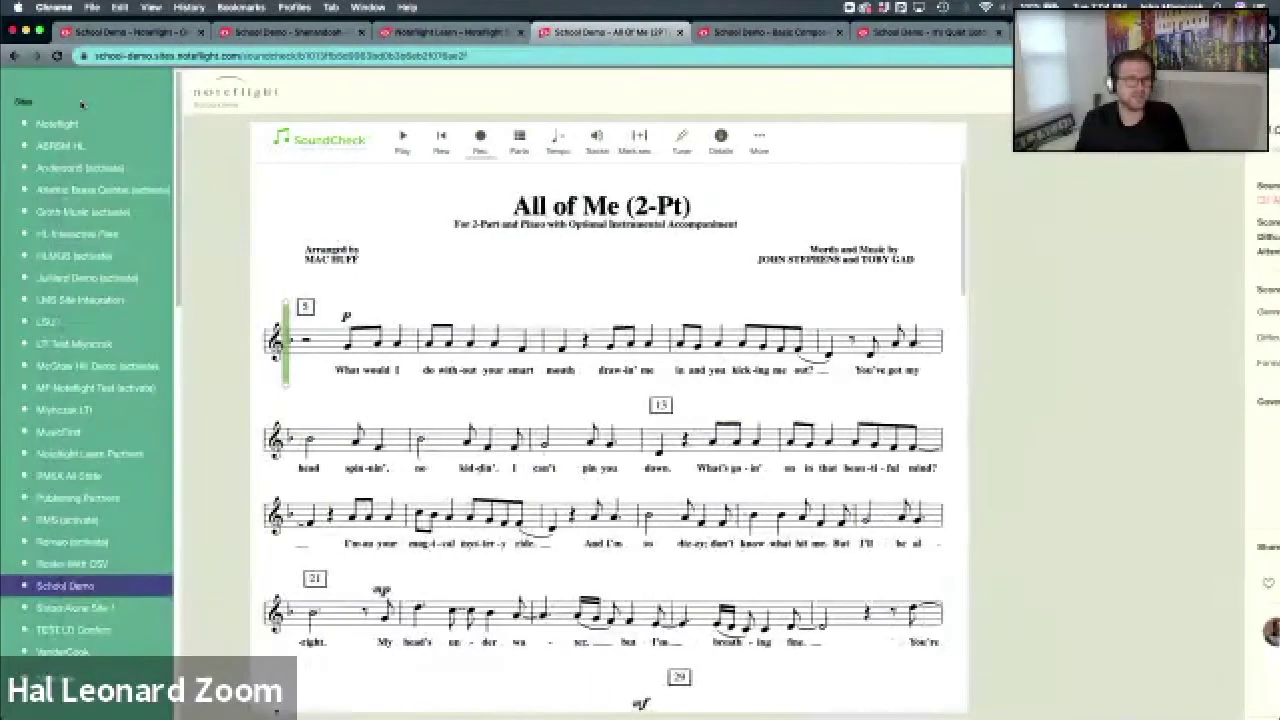
left_click(84, 590)
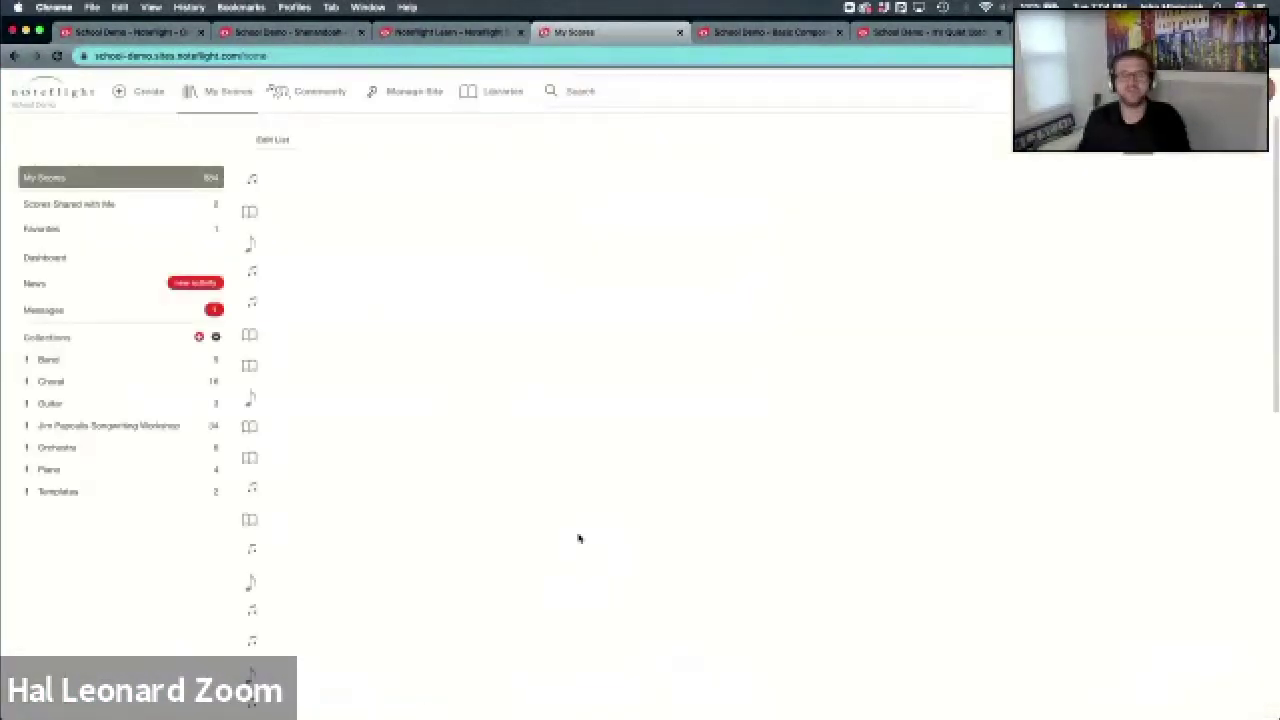
left_click(494, 95)
left_click(689, 405)
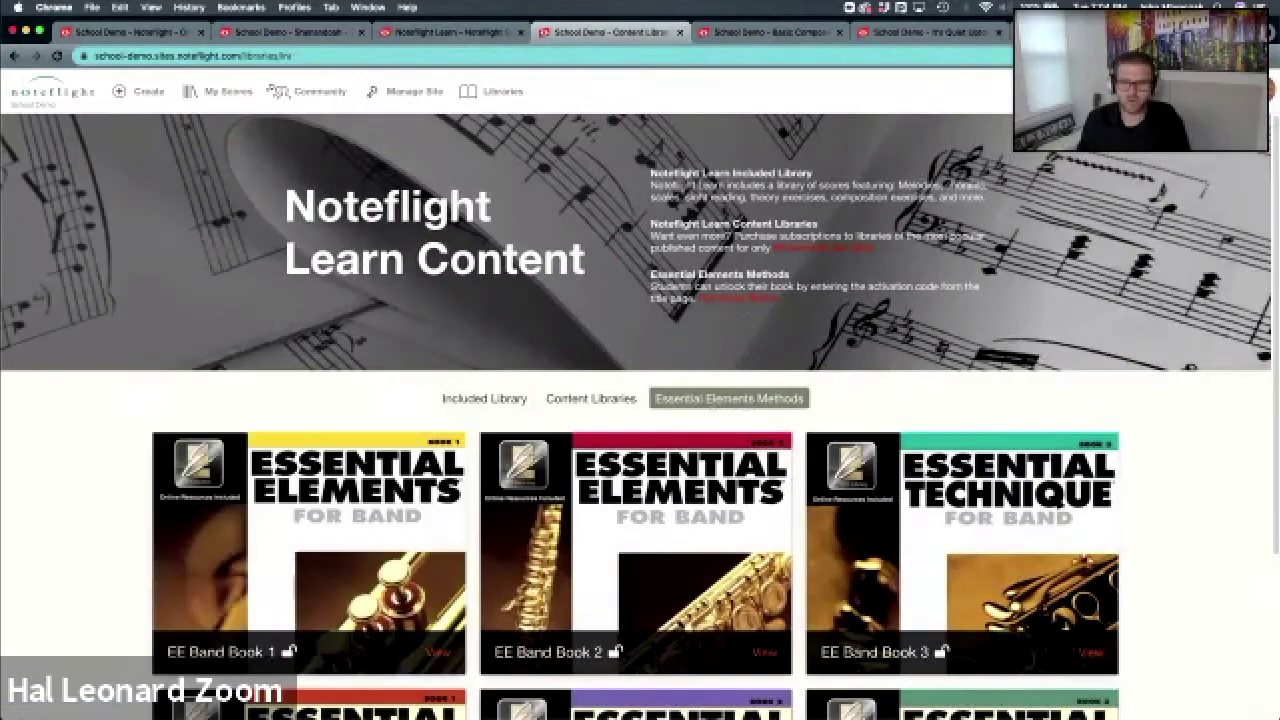
Step: Open the EE Band Book 2 catalog and bring up exercise 24, Grandfather's Clock
left_click_drag(1276, 247, 1274, 392)
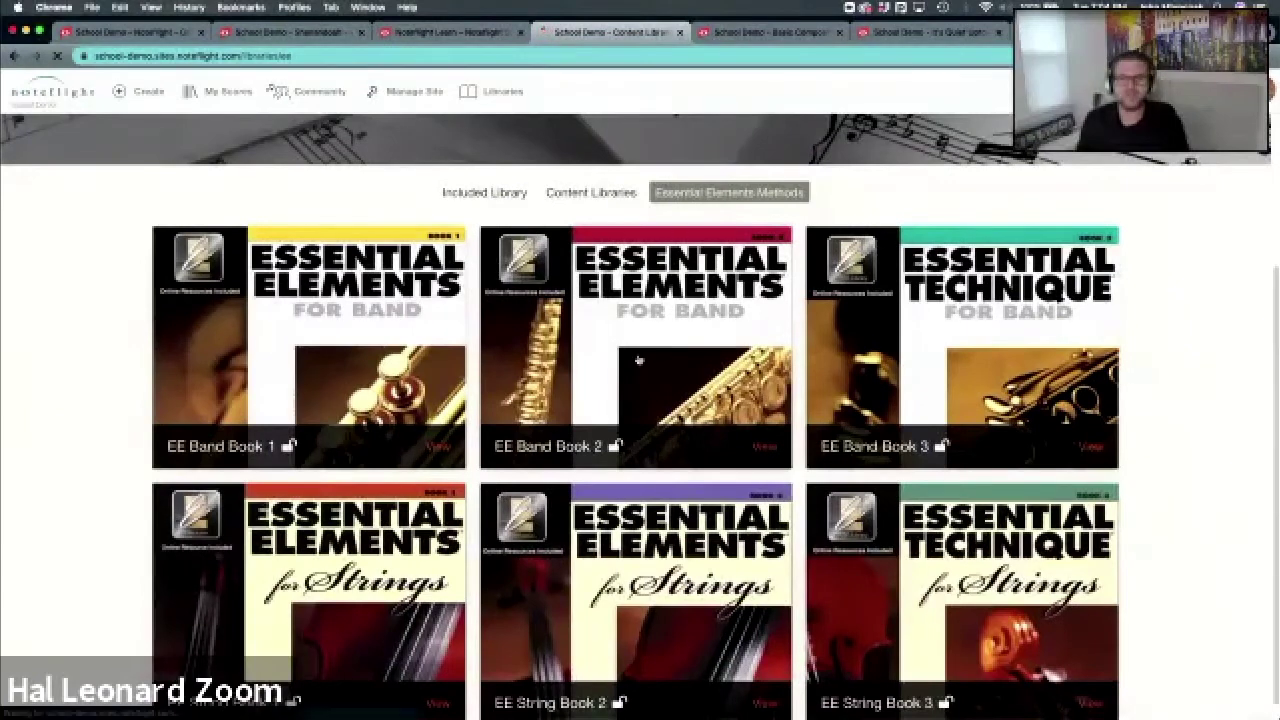
left_click(638, 360)
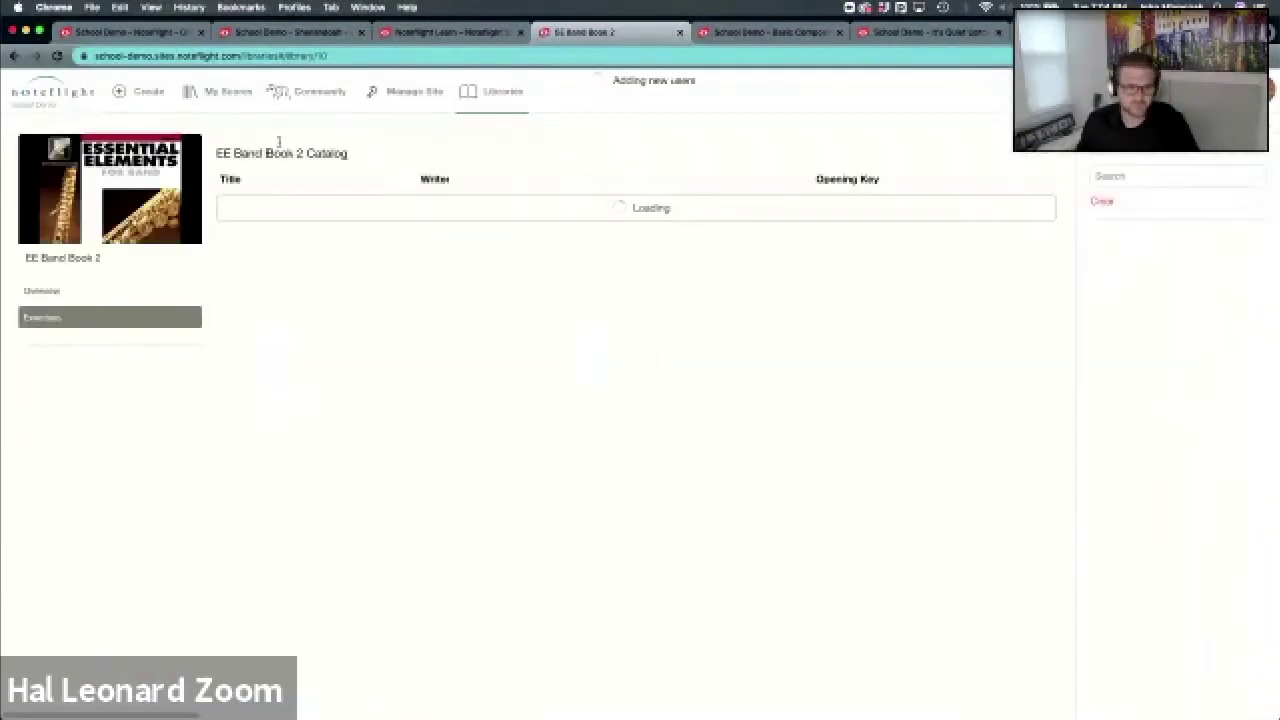
left_click_drag(1070, 278, 1059, 396)
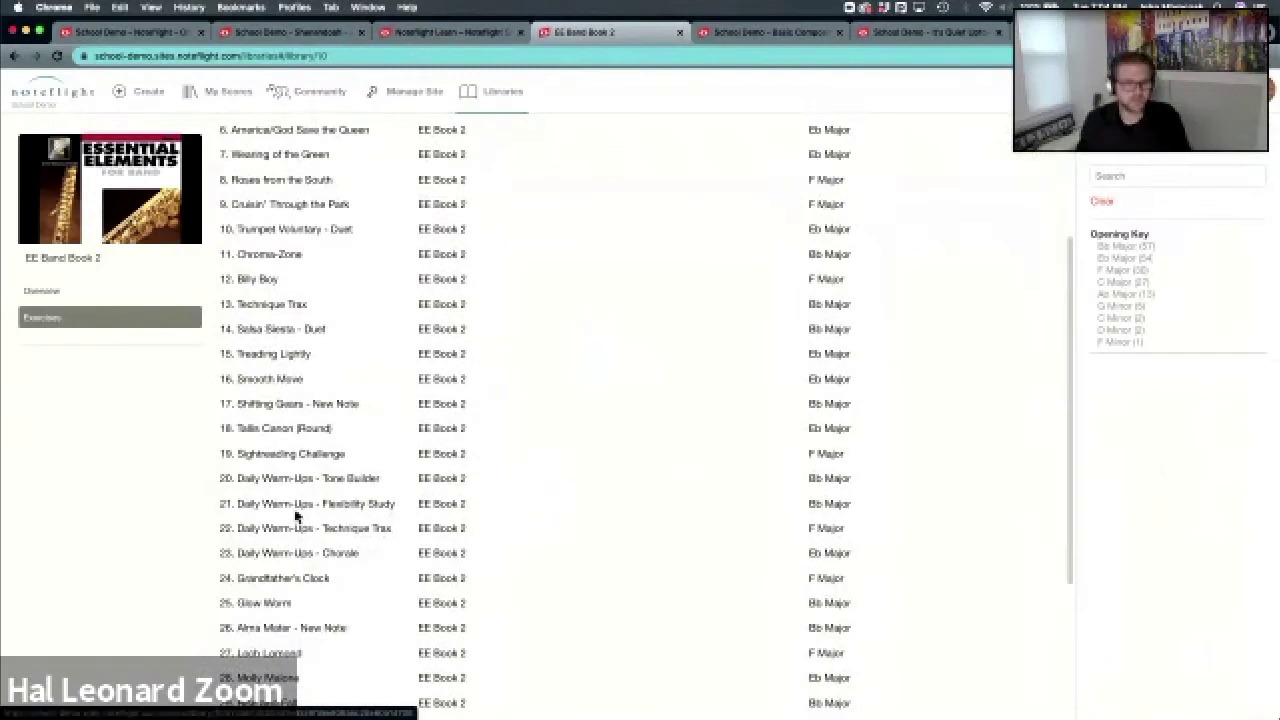
left_click(268, 586)
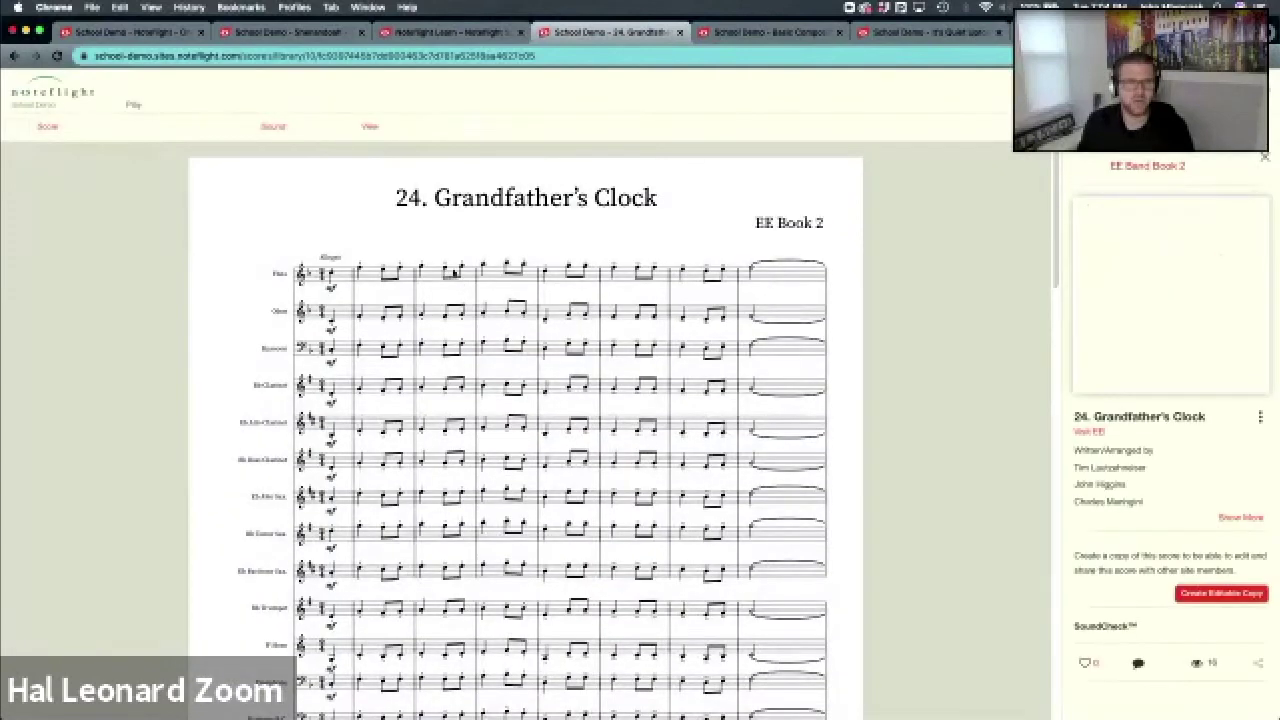
Step: Create a SoundCheck score of Grandfather's Clock with the default settings and choose the Bassoon part
scroll(1052, 180, "down", 5)
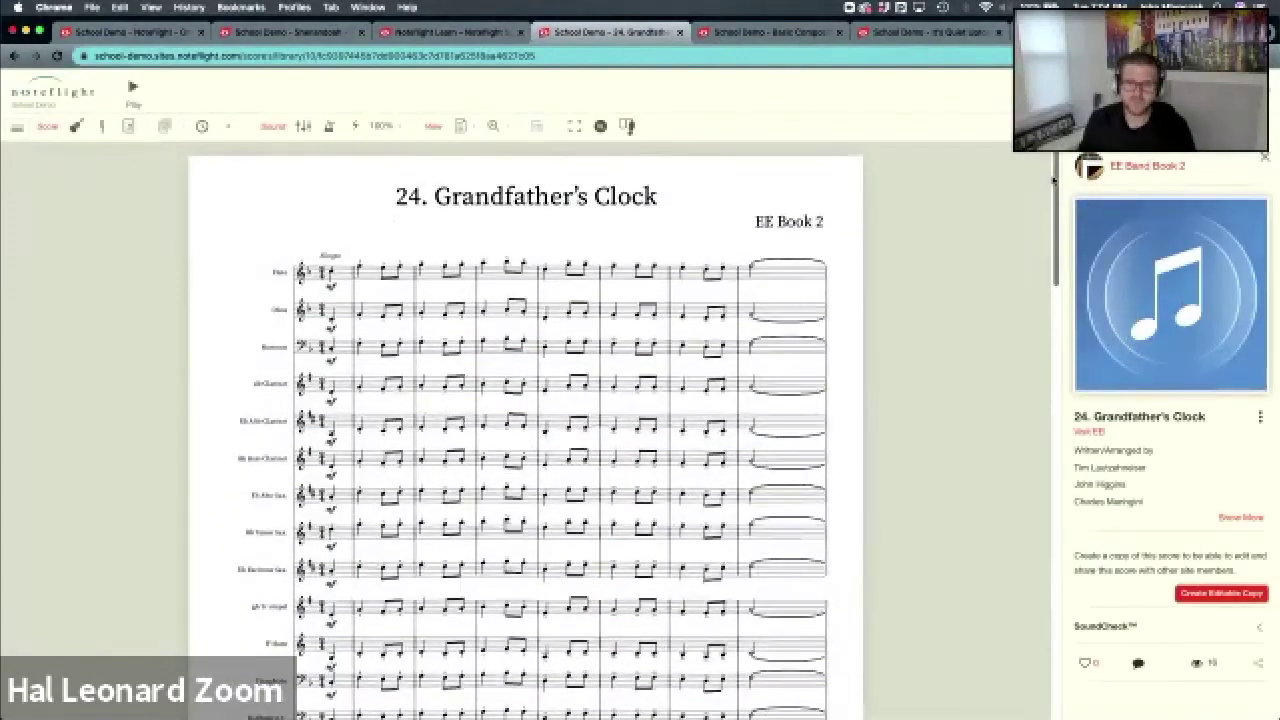
double_click(1160, 620)
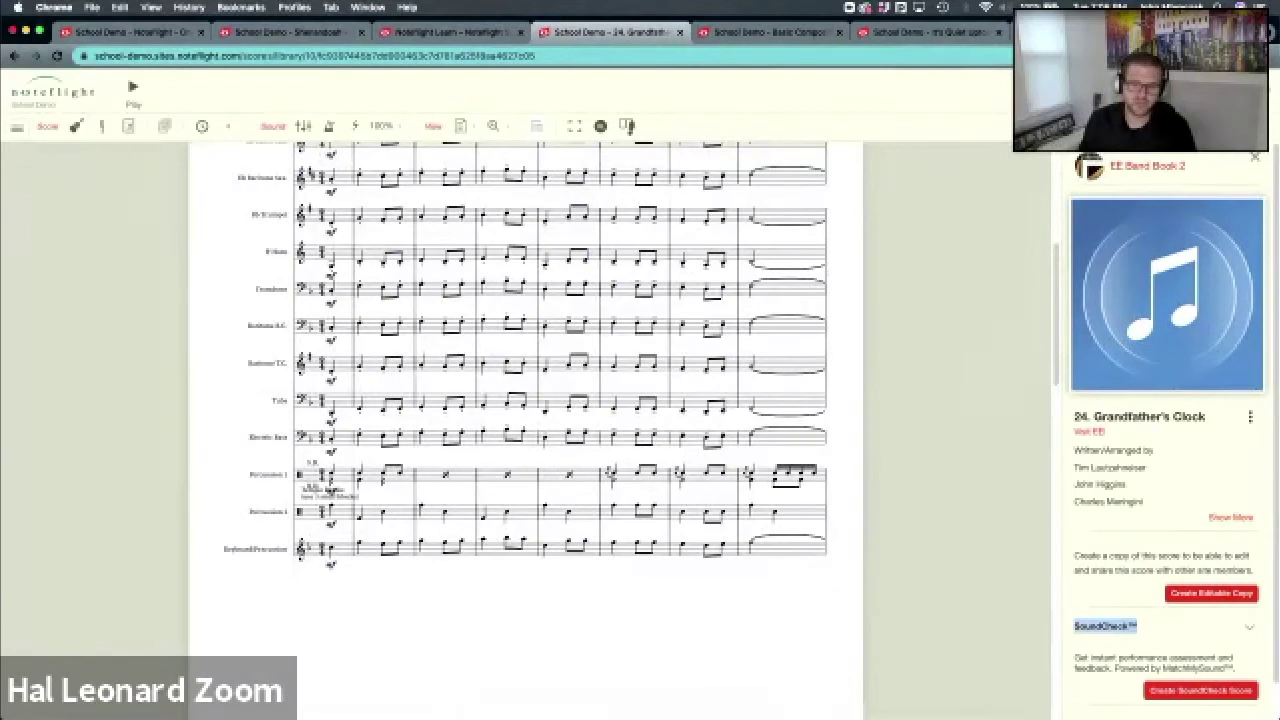
scroll(1226, 503, "down", 1)
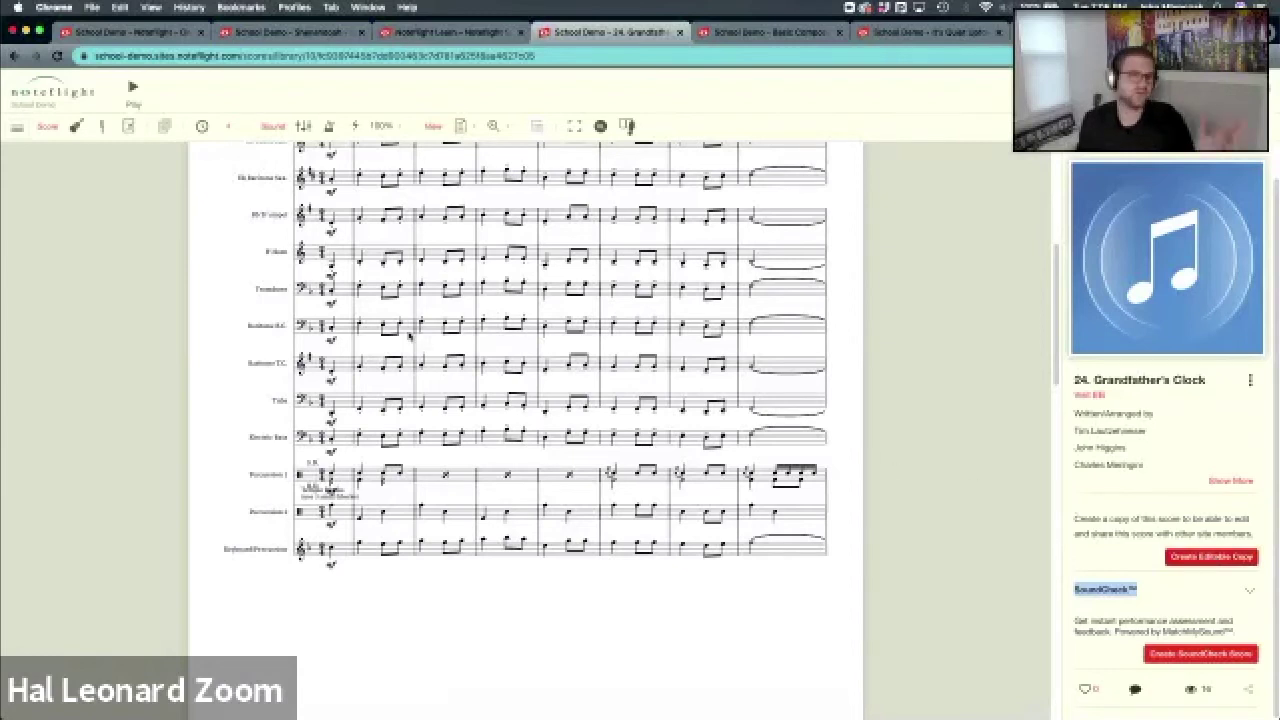
left_click(1176, 655)
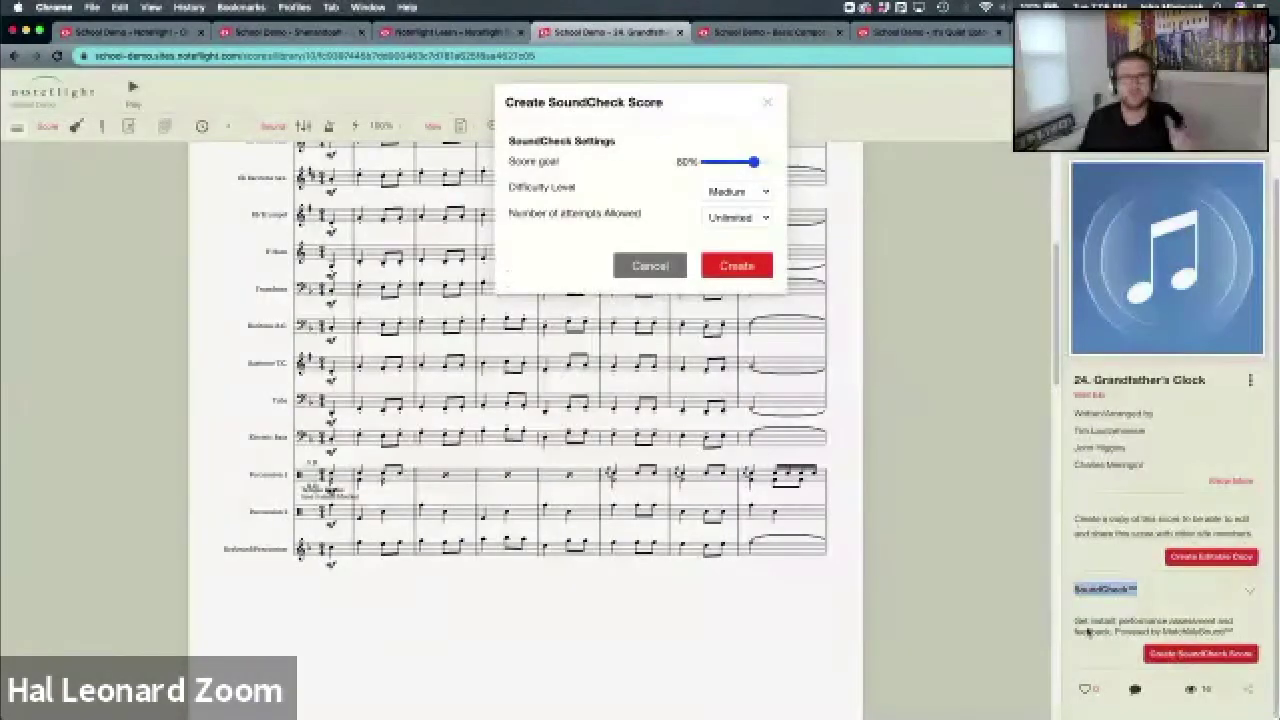
left_click(755, 268)
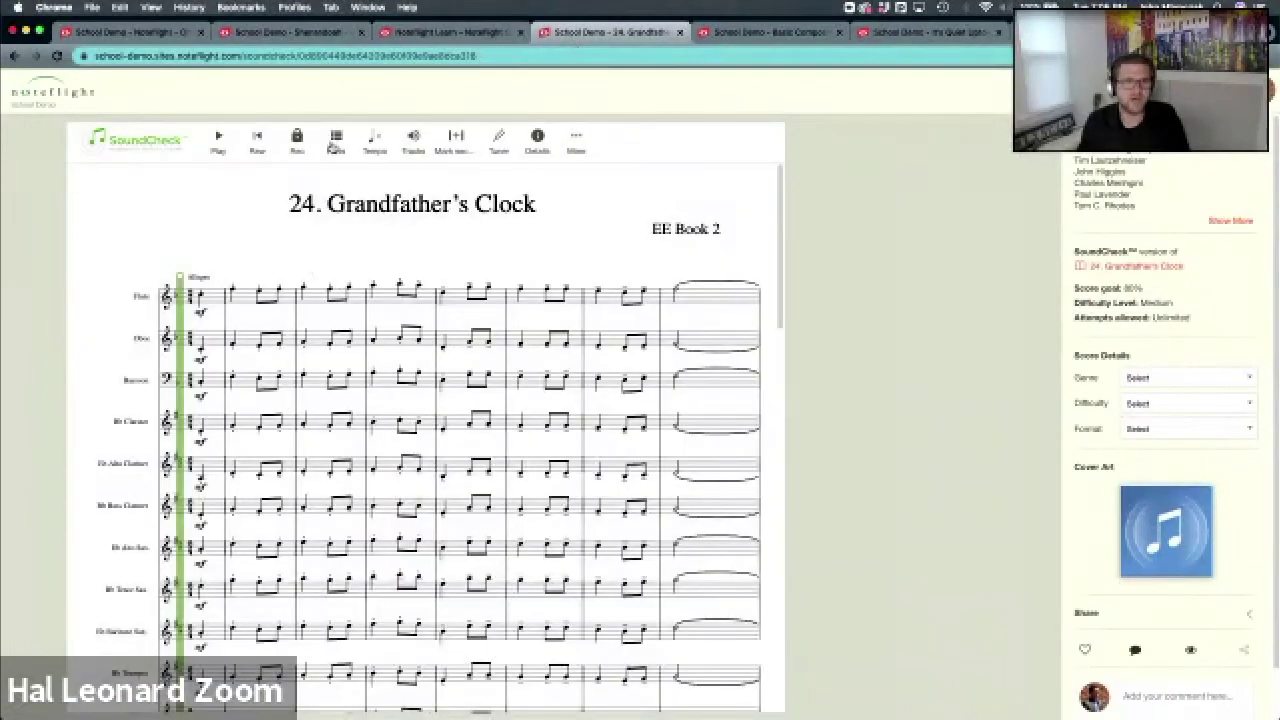
left_click(333, 145)
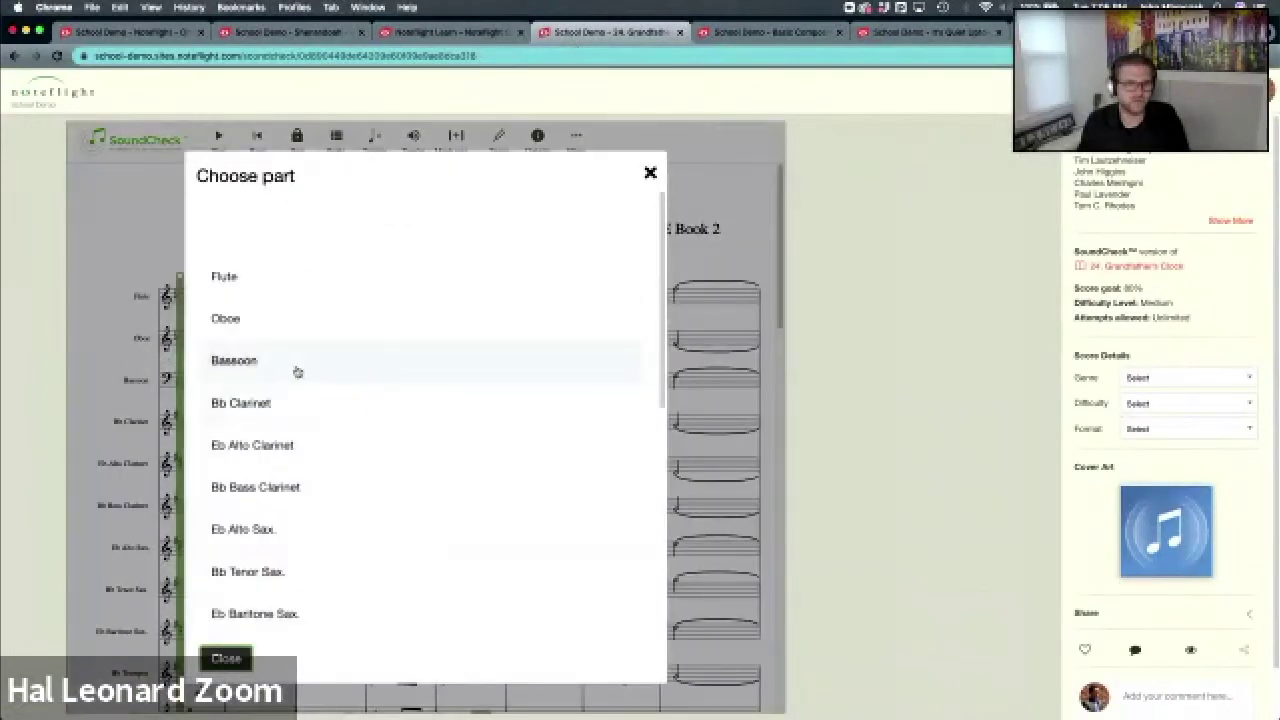
left_click(294, 368)
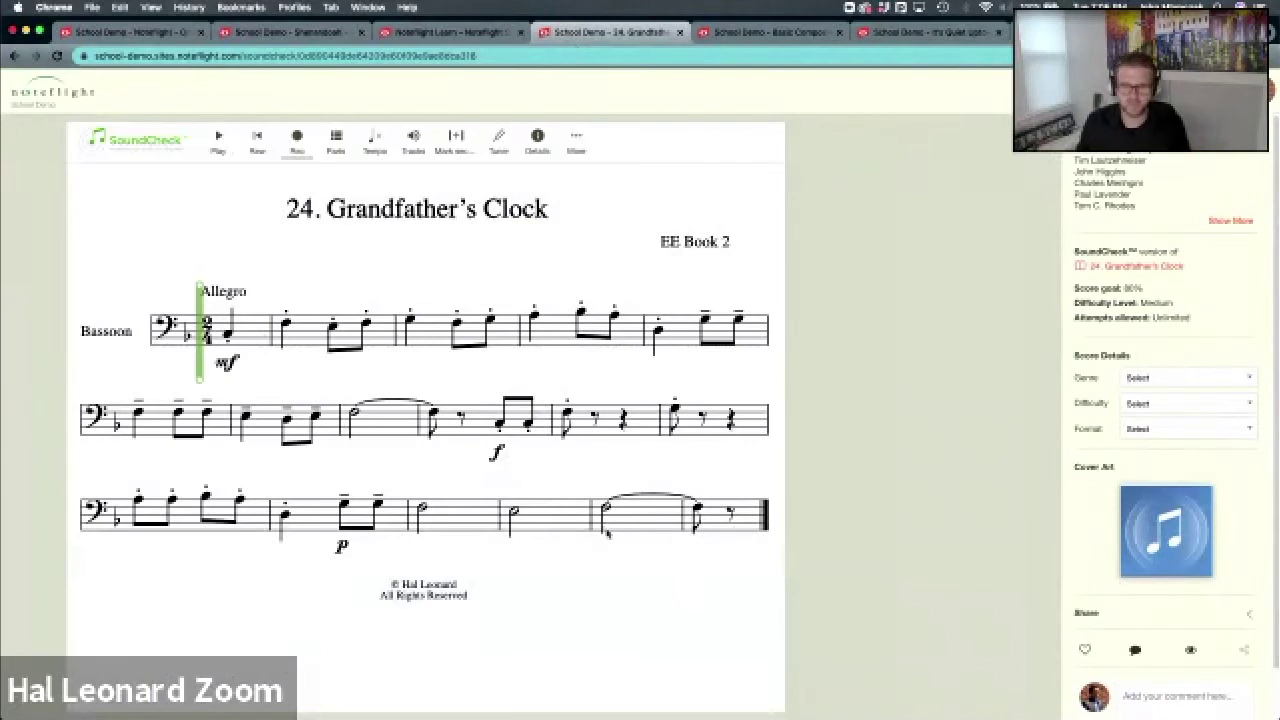
Step: Go back to the Essential Elements Methods and open exercise 8, Four By Four, from EE Band Book 1
left_click(16, 56)
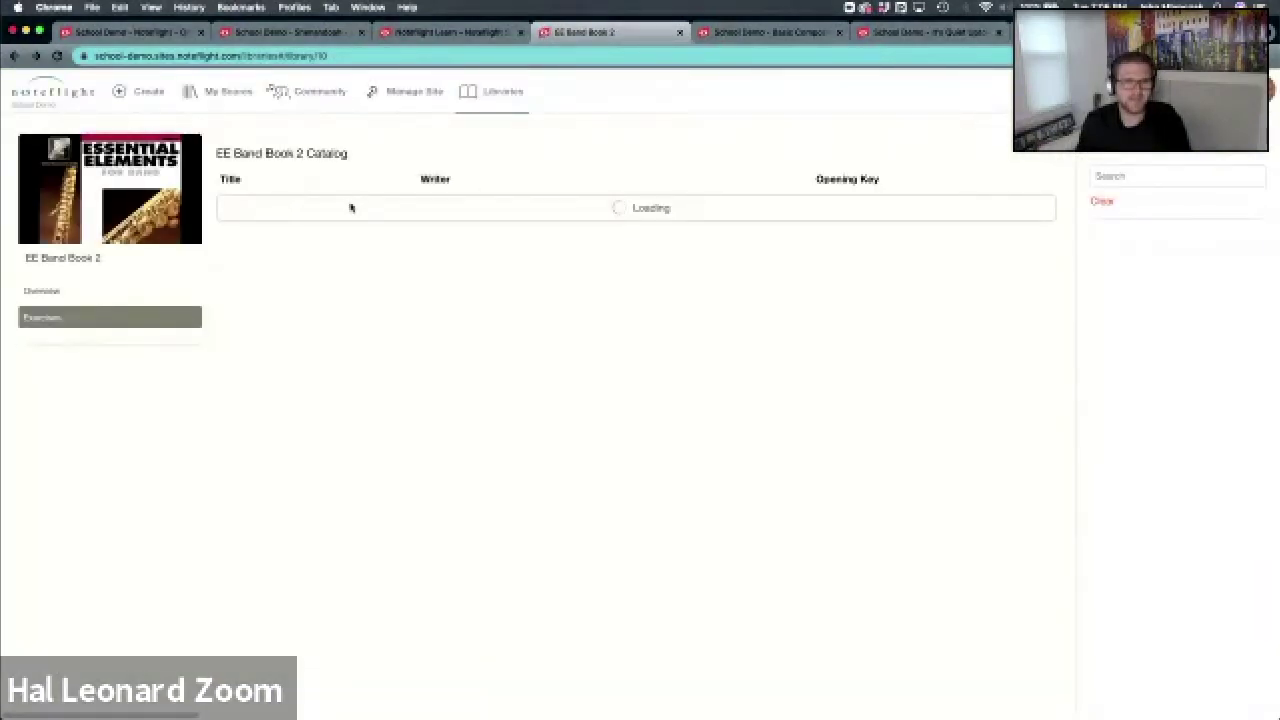
left_click(492, 105)
left_click(722, 399)
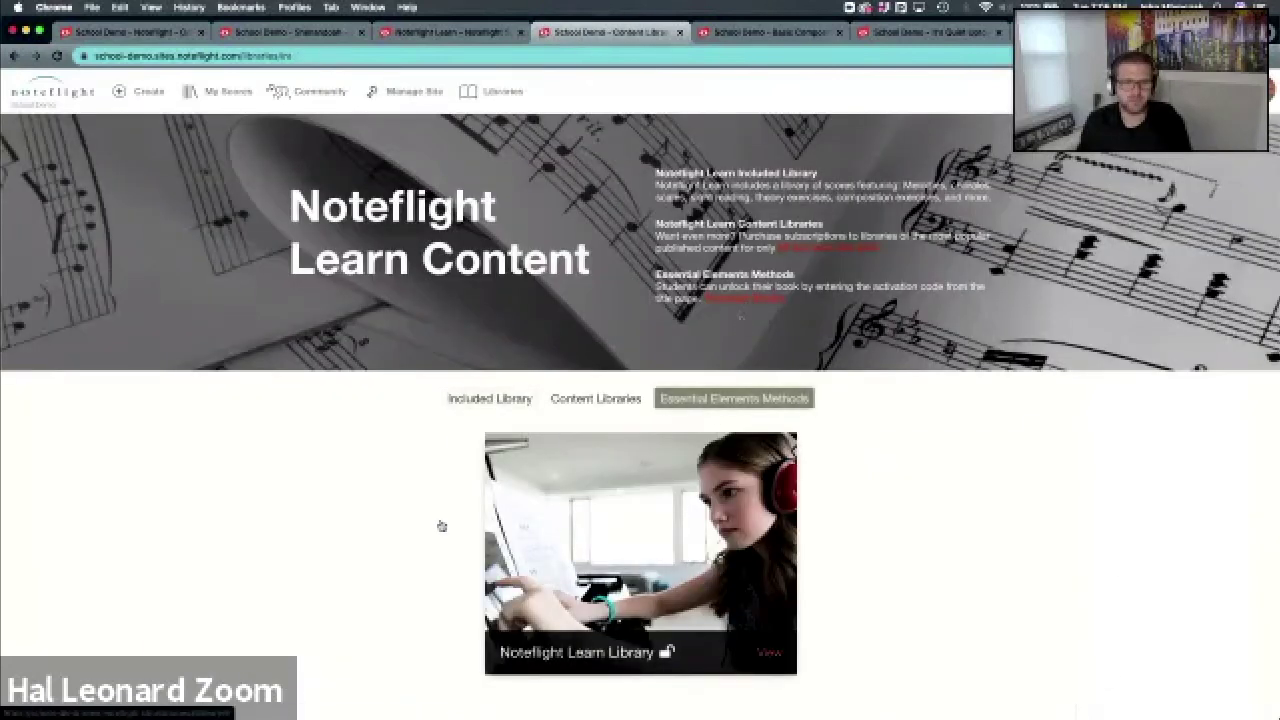
left_click(356, 546)
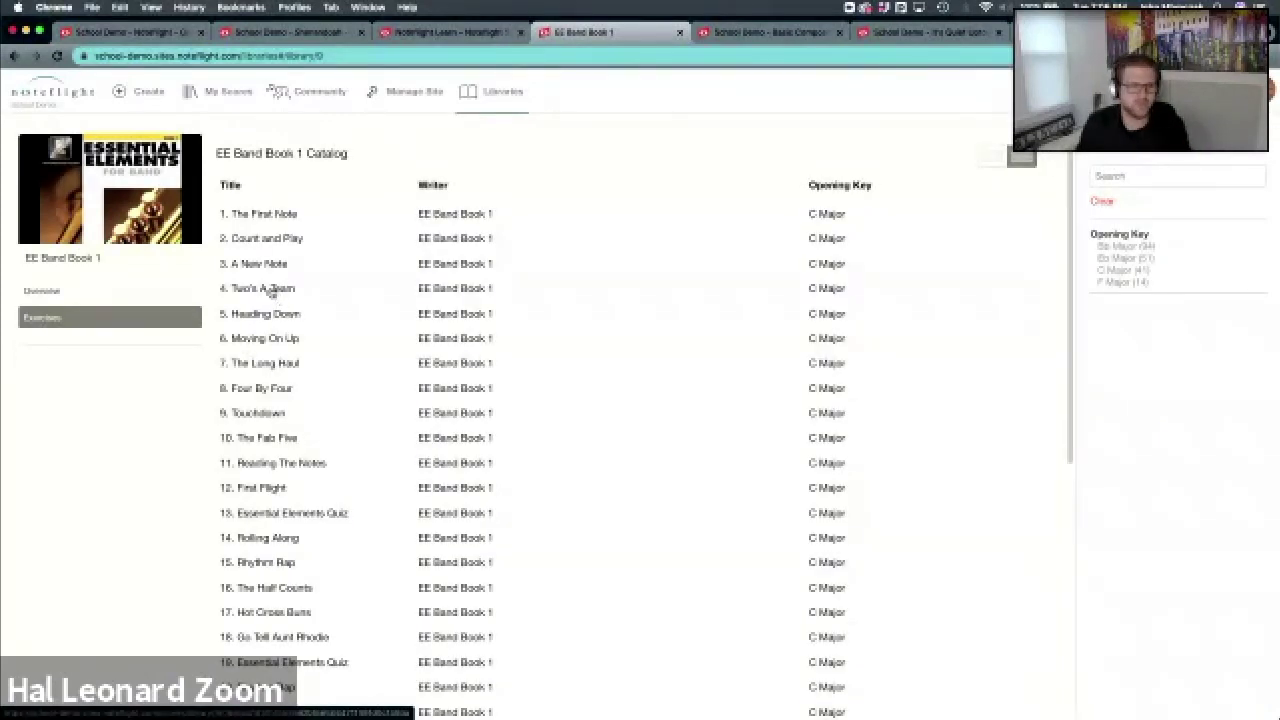
left_click(268, 390)
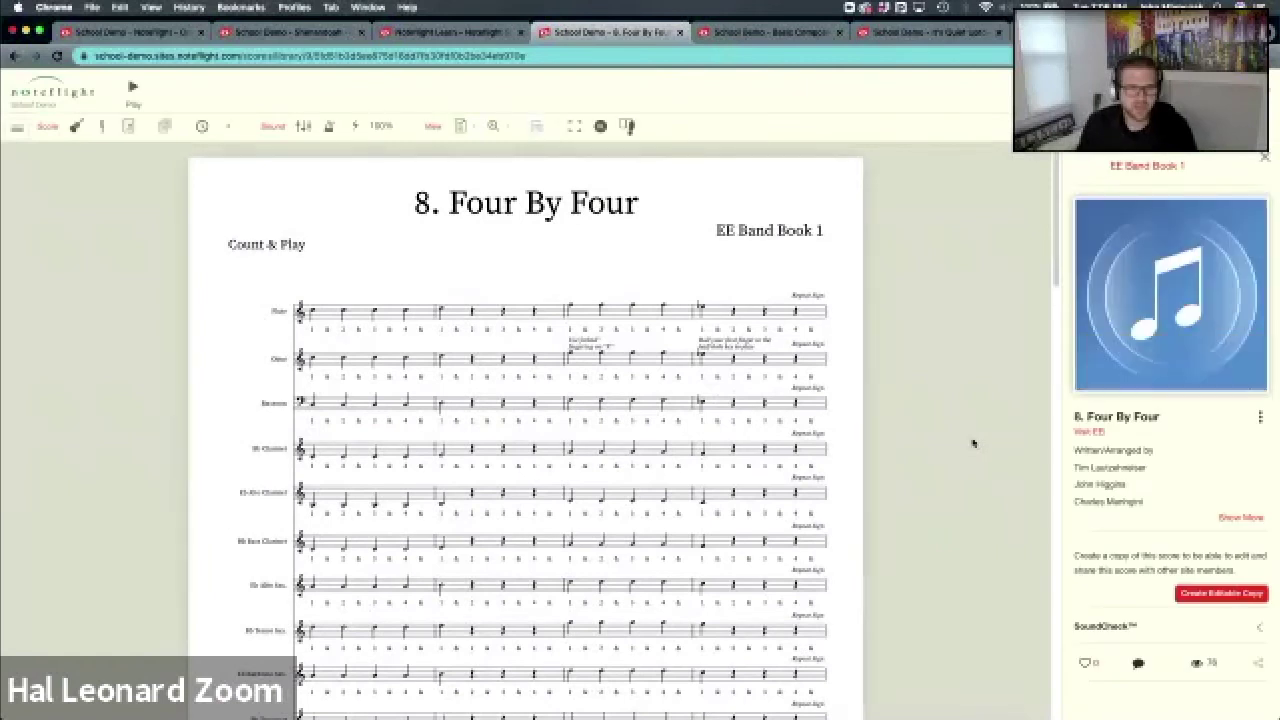
Step: Create an editable copy of Four By Four, show only its Flute part, and save the score
left_click(1215, 596)
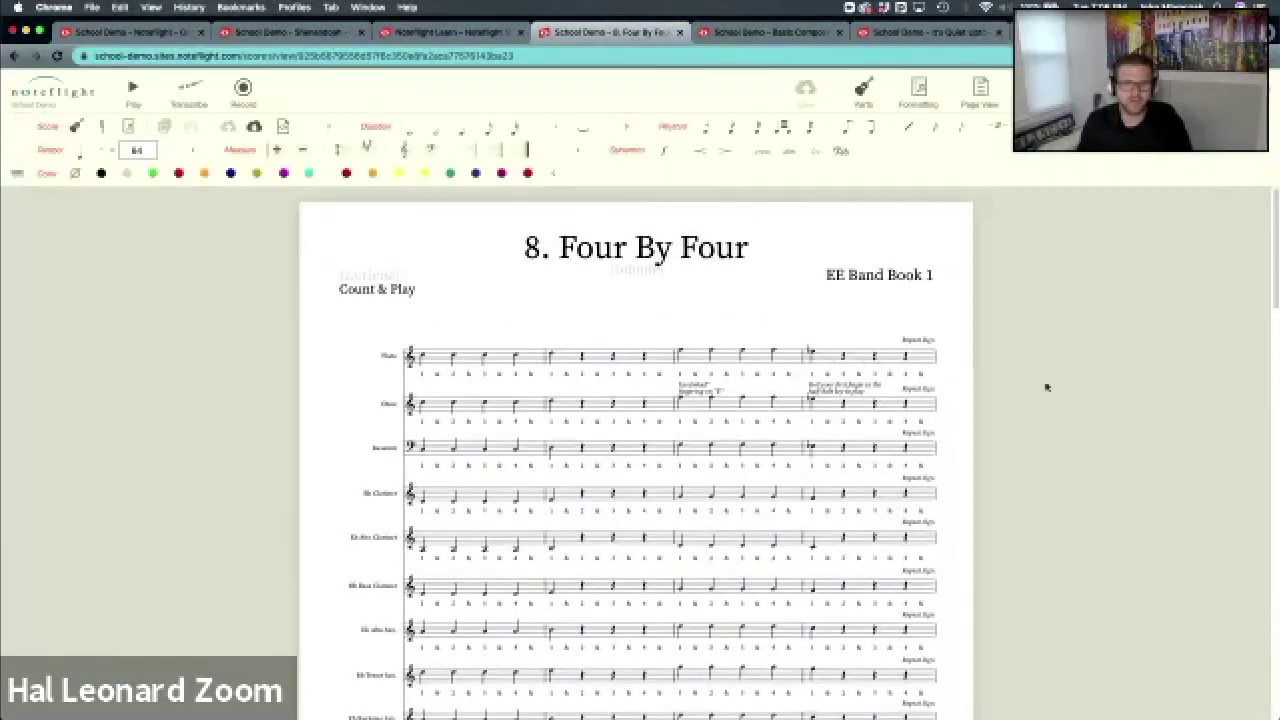
left_click_drag(1274, 248, 1269, 531)
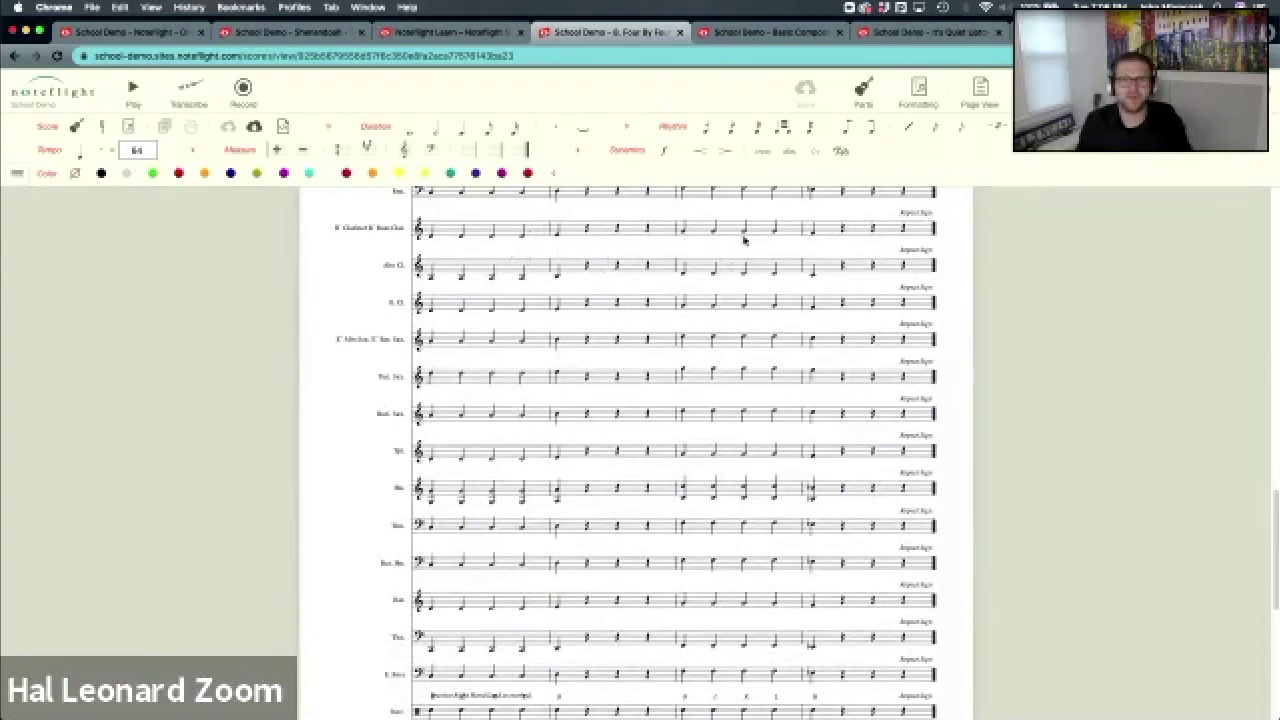
left_click(863, 94)
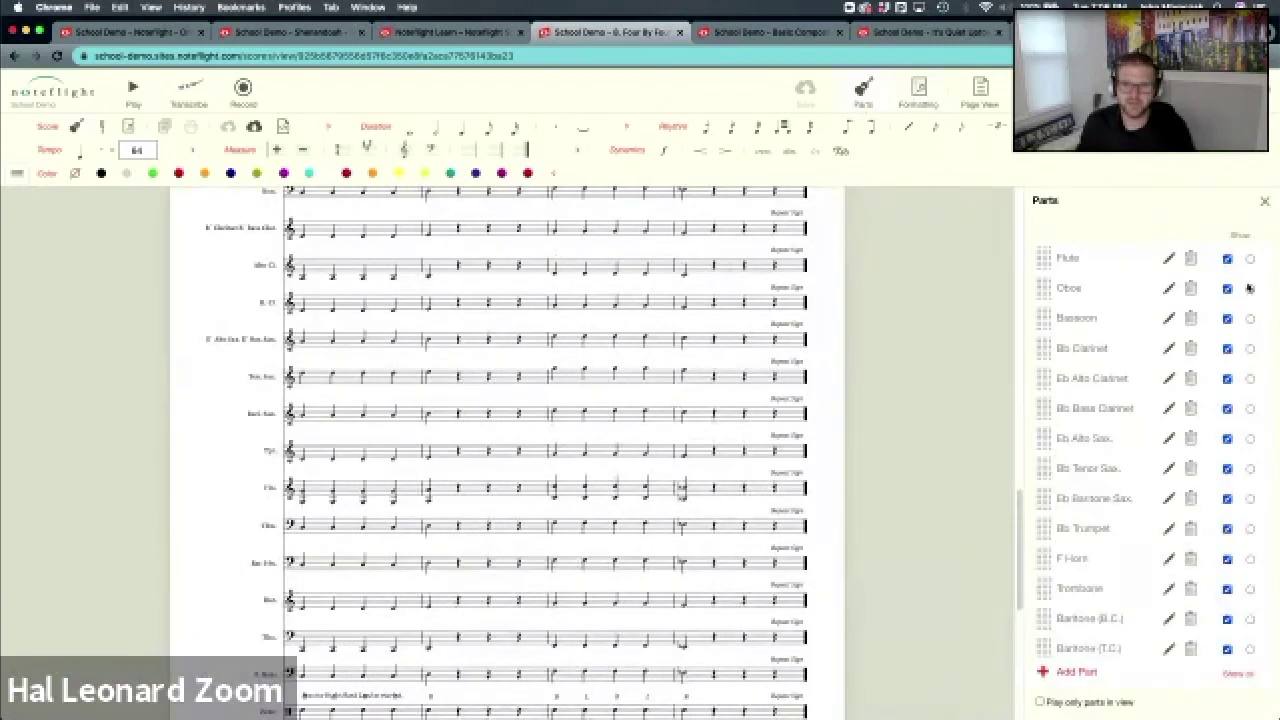
left_click(1250, 260)
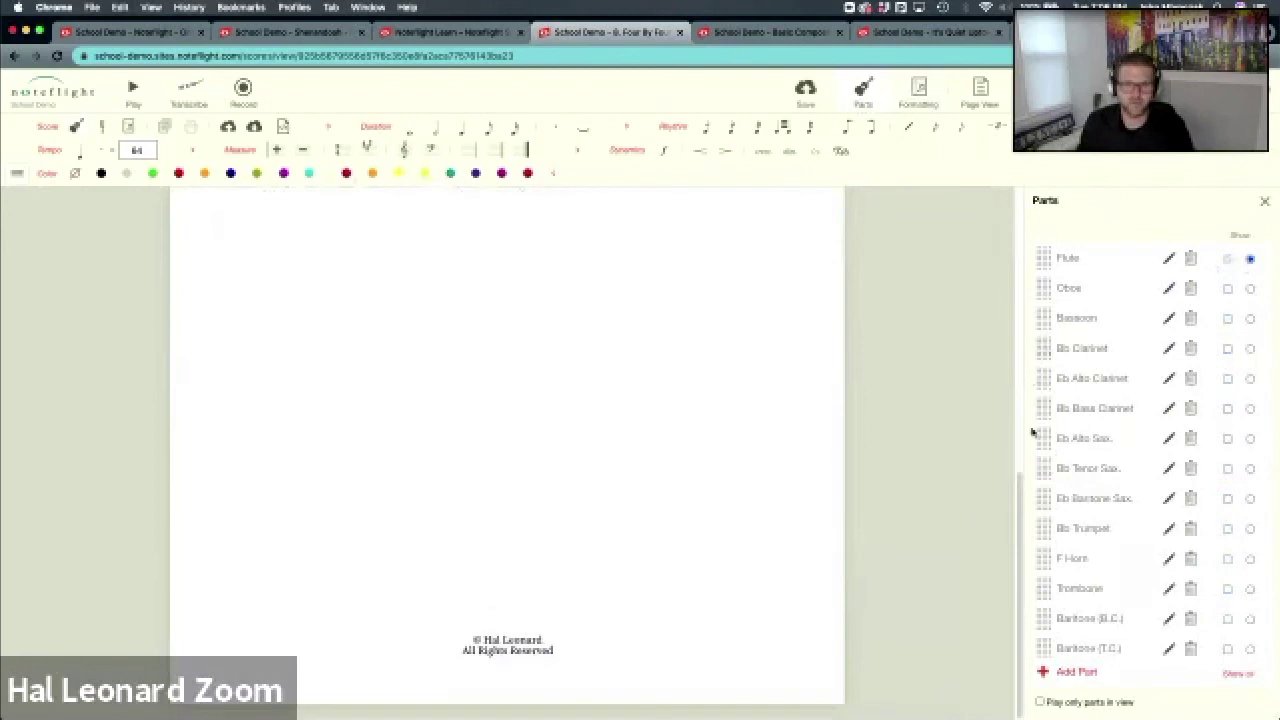
left_click_drag(1020, 480, 1020, 200)
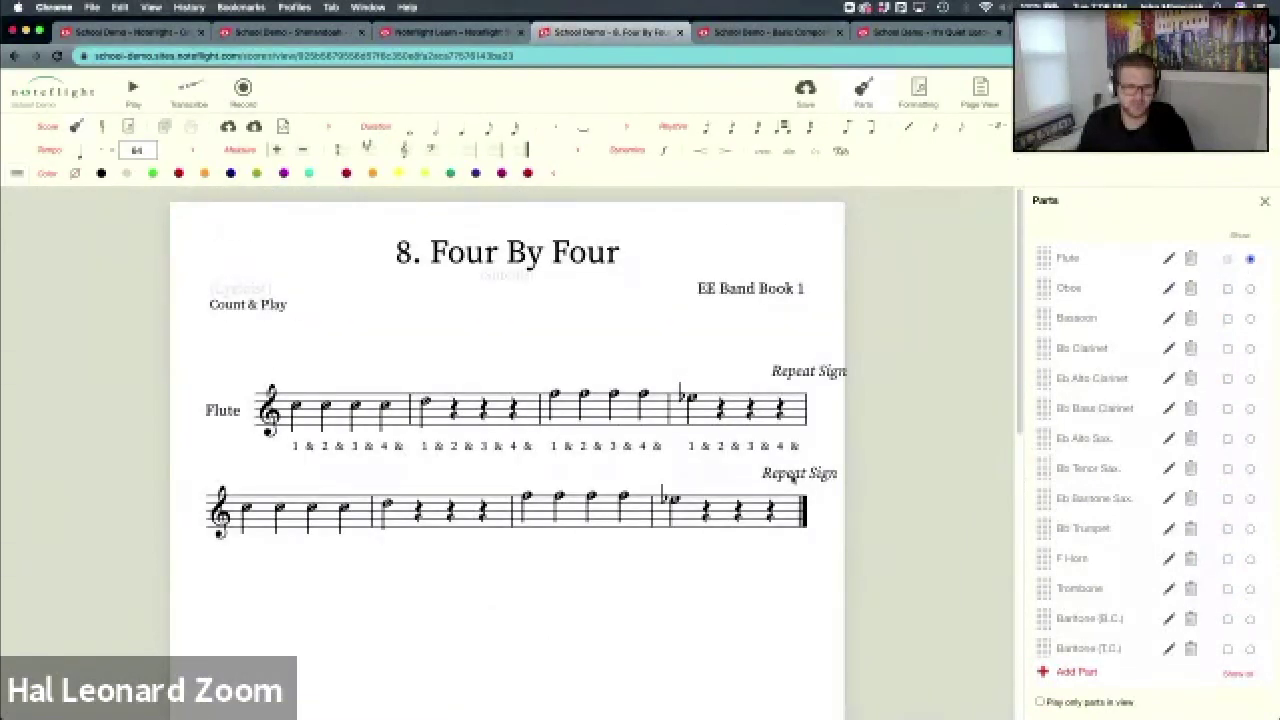
left_click(806, 100)
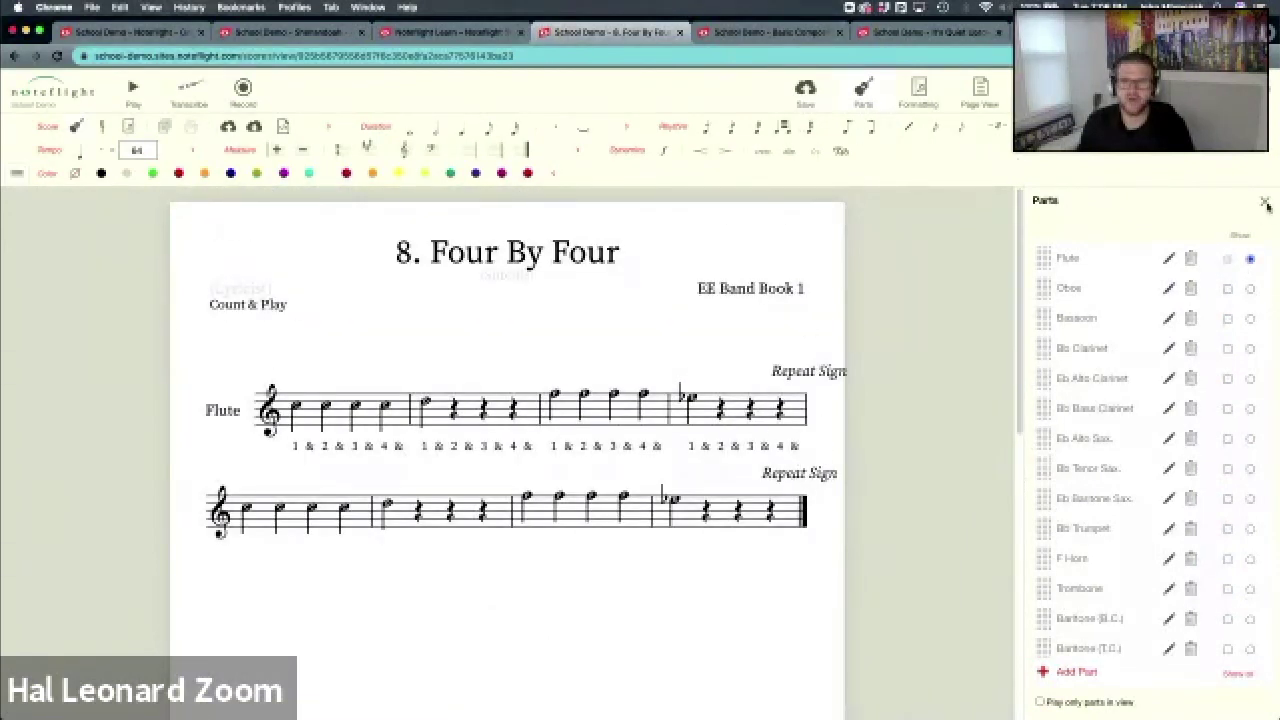
Step: Switch to the browser tab with the Noteflight Learn Help Center
left_click(459, 33)
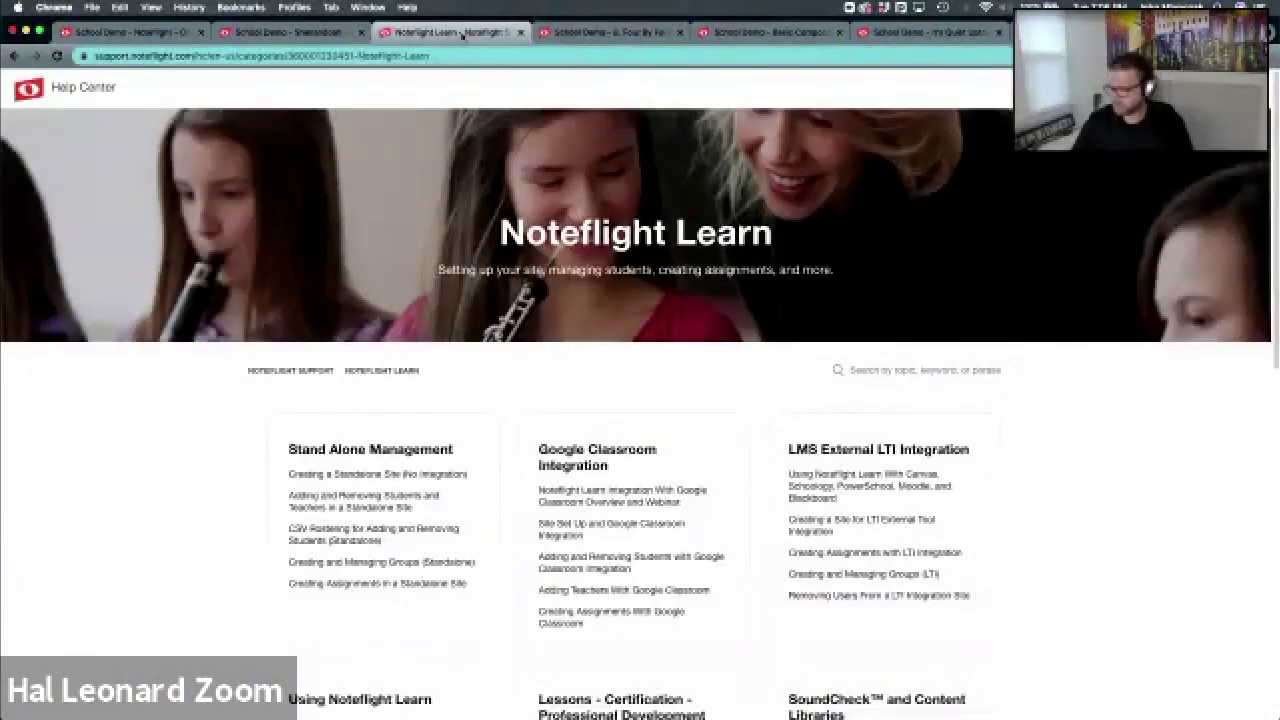